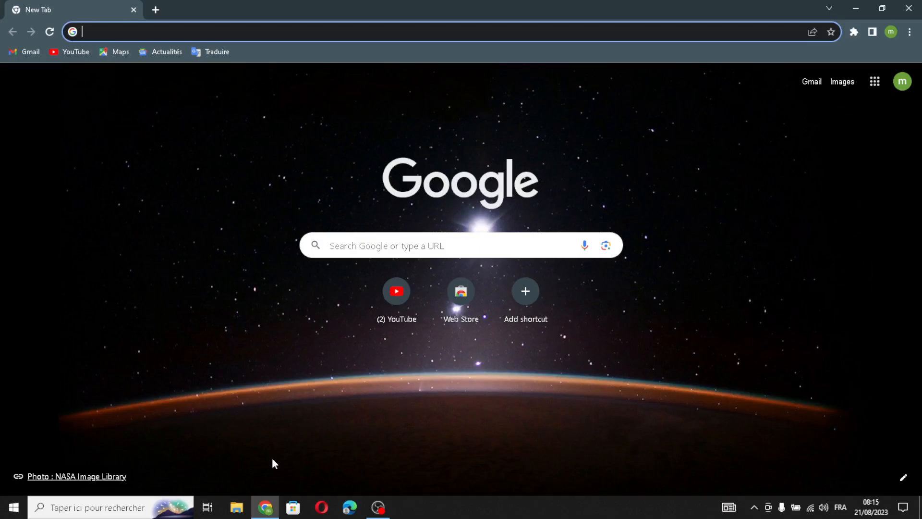
Go to durable.co, sign in to the account and open the form for creating a new business.
key(Return)
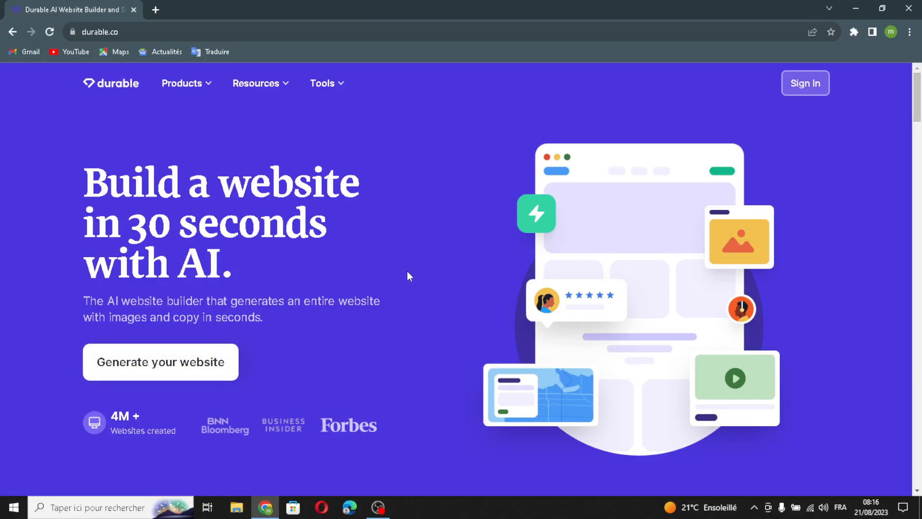
click(795, 88)
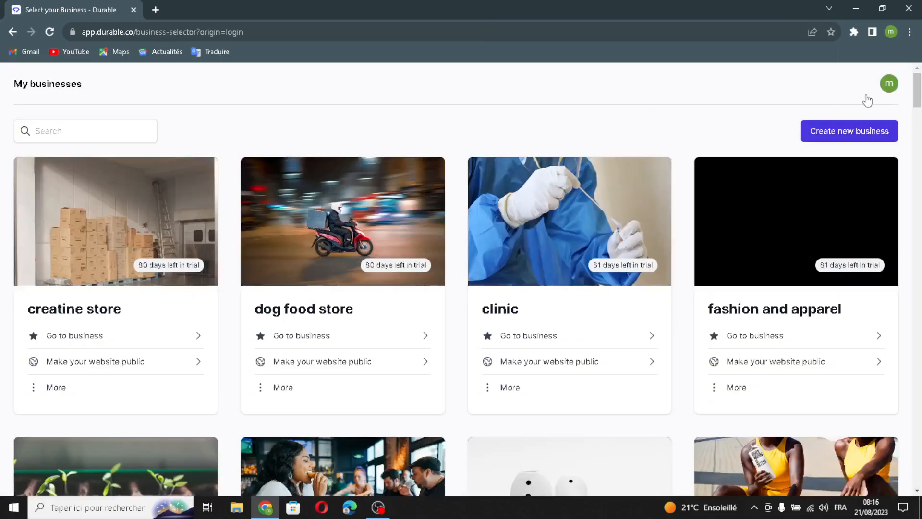
click(852, 142)
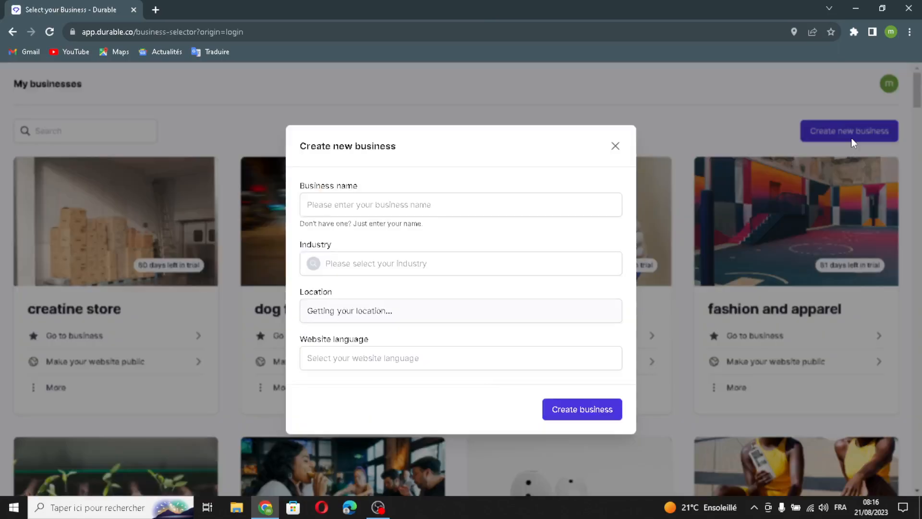
Enter CulturalSwap as the business name in the new business form.
click(487, 206)
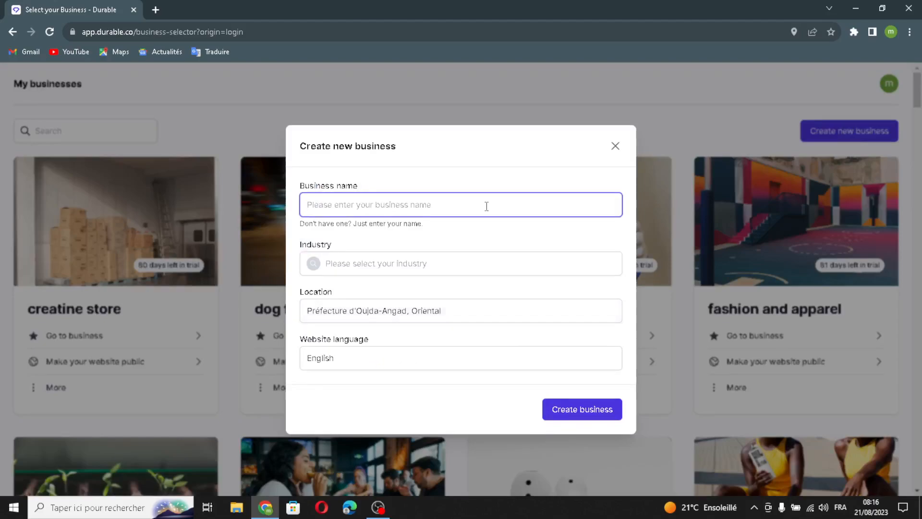
text(C)
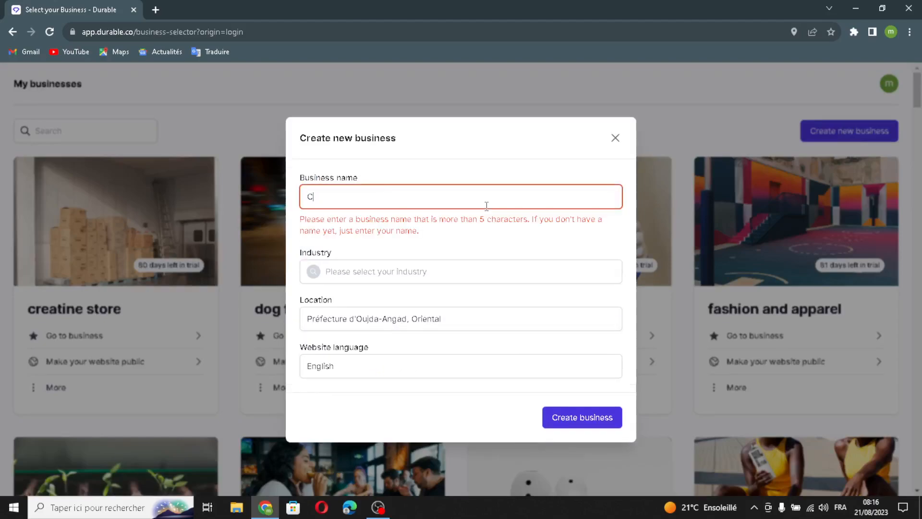
text(ulturalSwap)
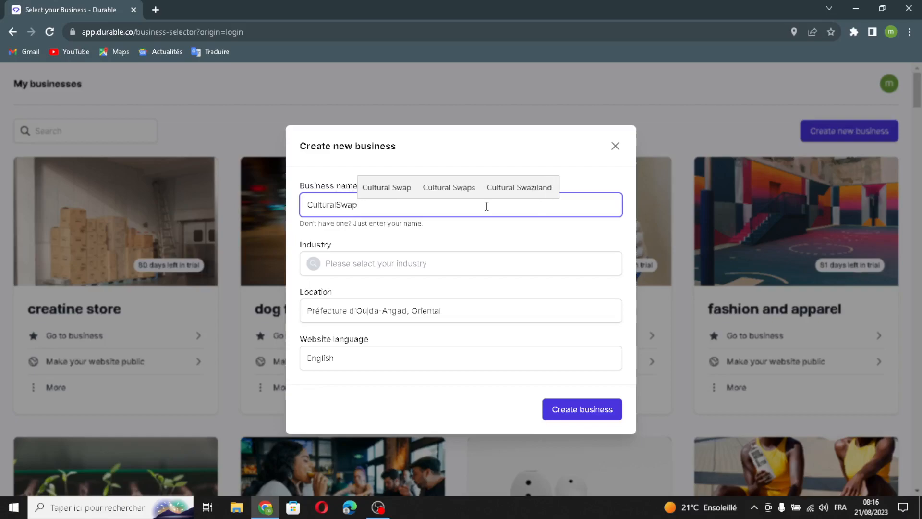
Set the industry to "cultural exchange programs" and create the business with the prefilled location and English as website language.
click(453, 262)
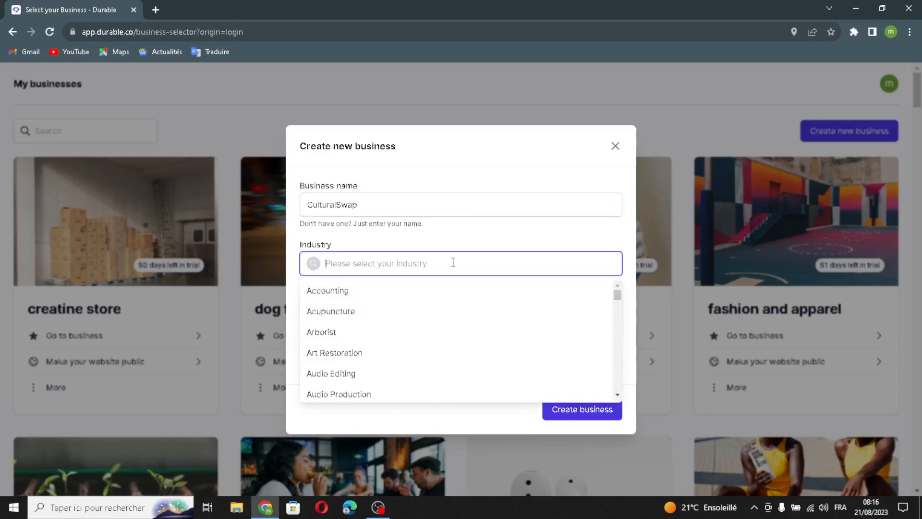
text(cultural exchan)
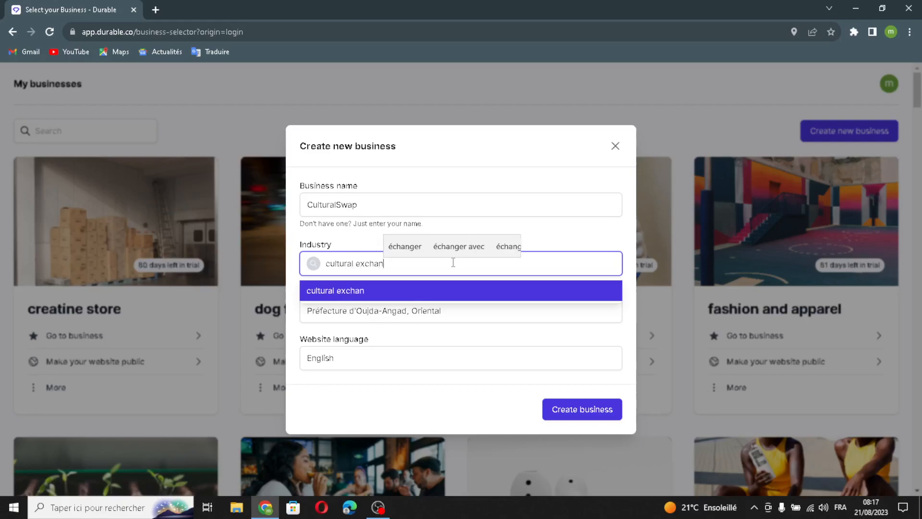
text(ge )
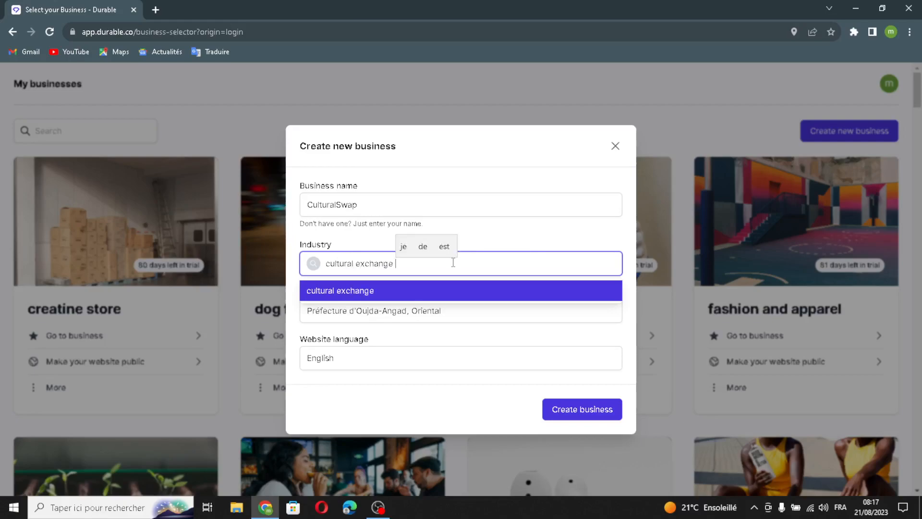
text(prograls)
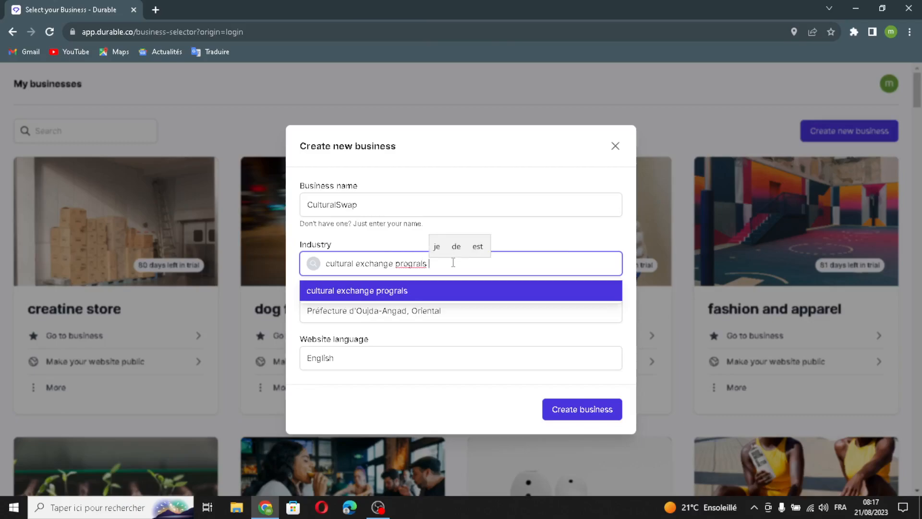
key(BackSpace)
key(BackSpace)
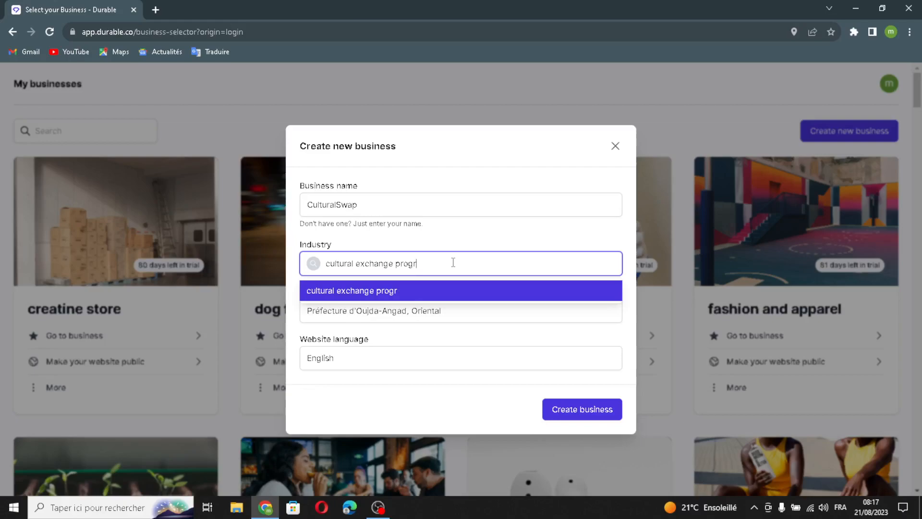
text(ms)
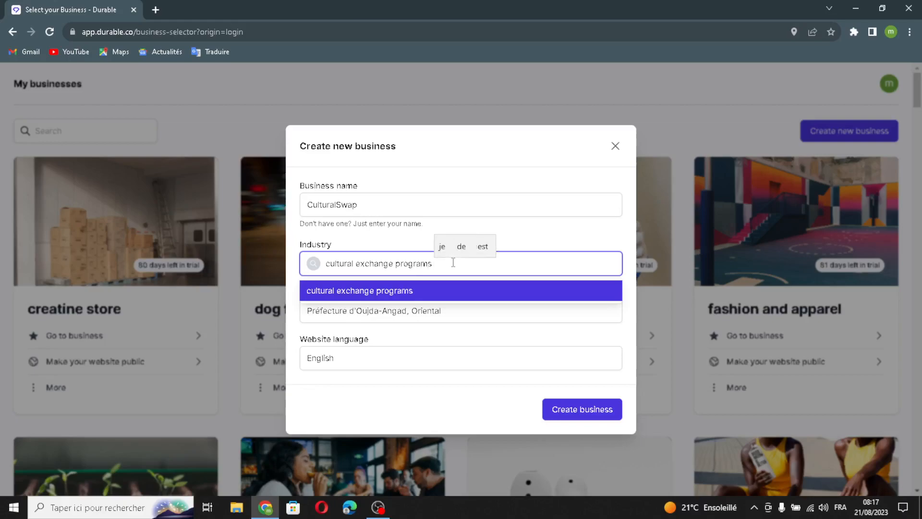
click(466, 311)
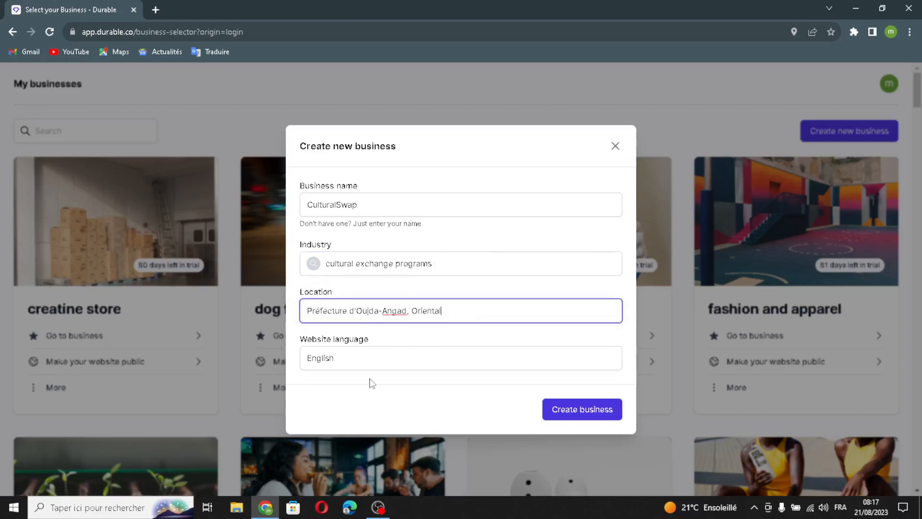
click(558, 412)
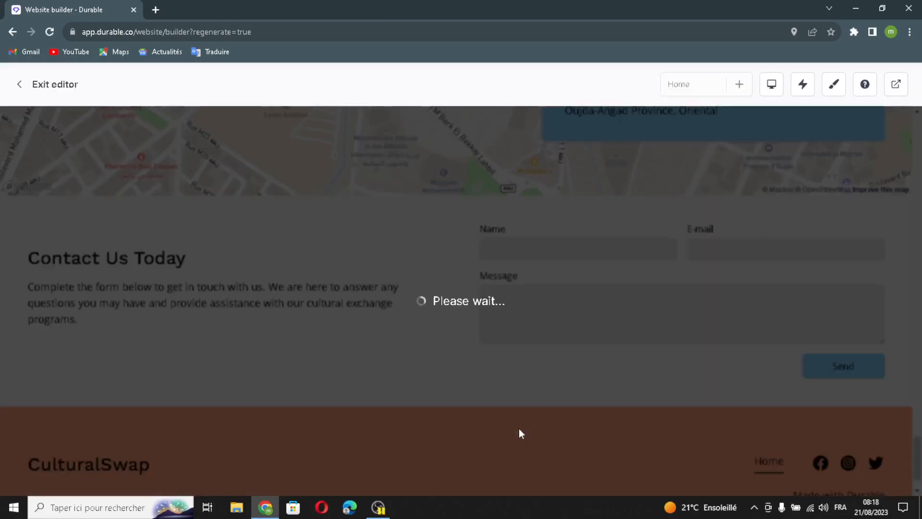
Open the generated website's header for editing and turn on the option that replaces the company name with a logo.
scroll(569, 384, up, 5)
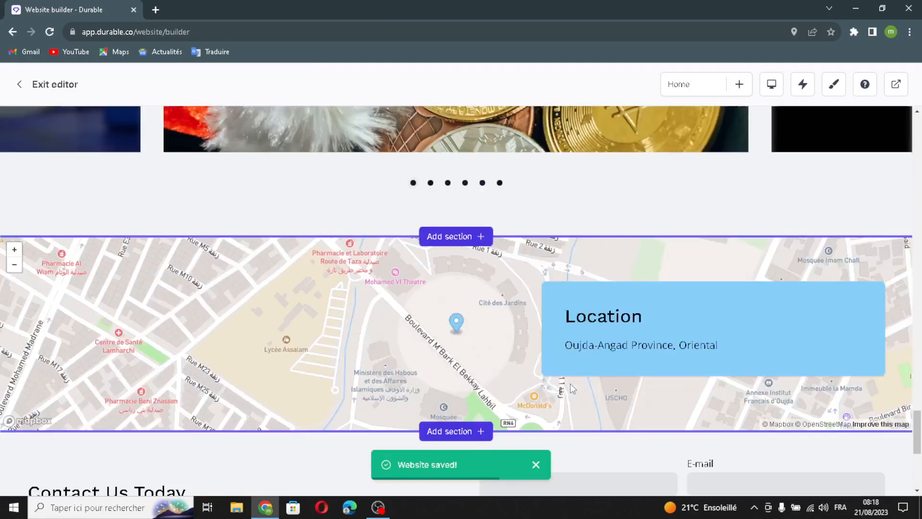
scroll(570, 384, up, 15)
scroll(569, 384, up, 10)
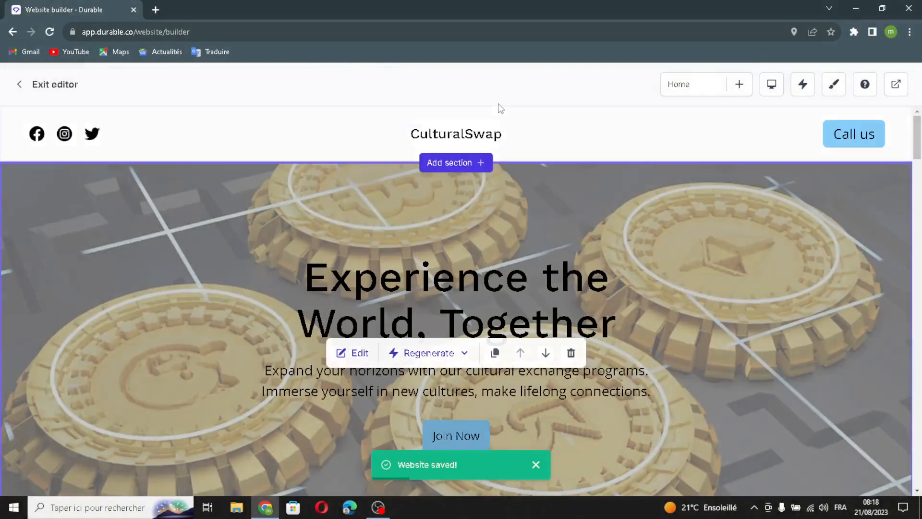
click(487, 138)
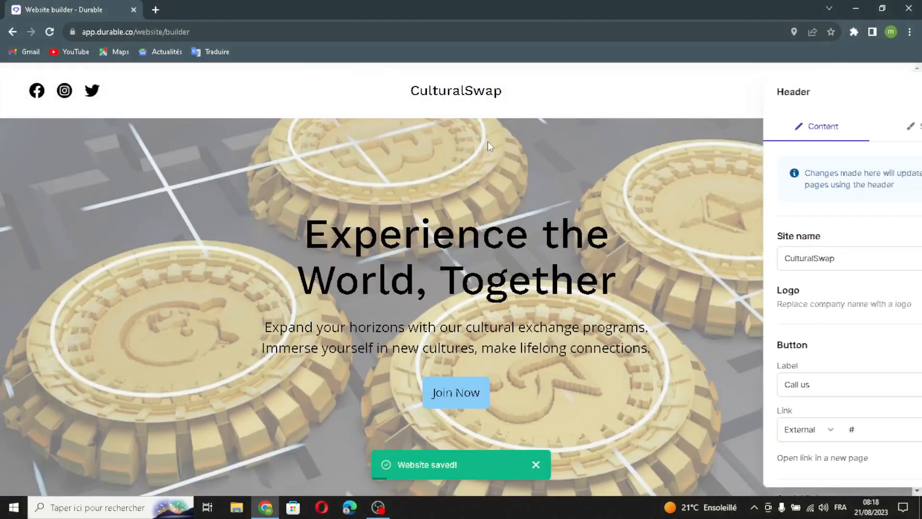
drag(776, 258, 729, 272)
click(824, 256)
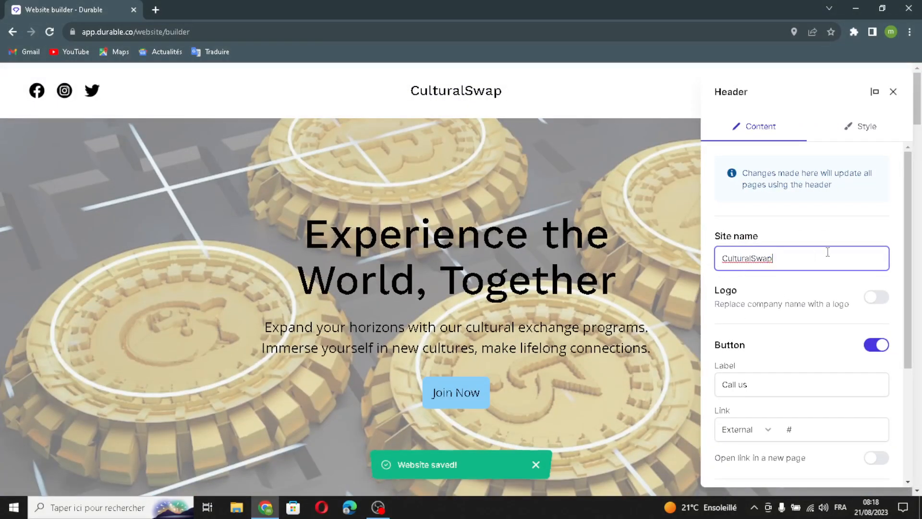
click(868, 297)
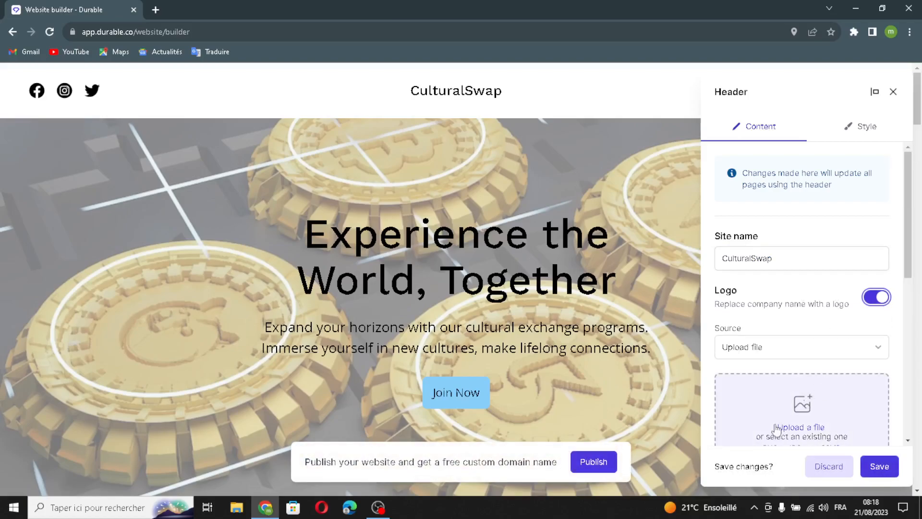
Examine the header's button label, button link and social links, including the form for adding a social channel.
scroll(797, 365, down, 5)
drag(786, 324, 763, 309)
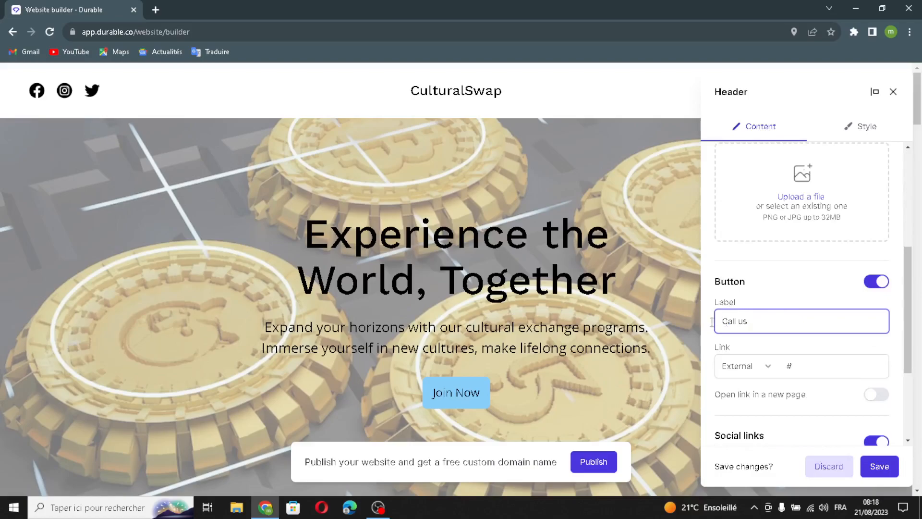
click(808, 367)
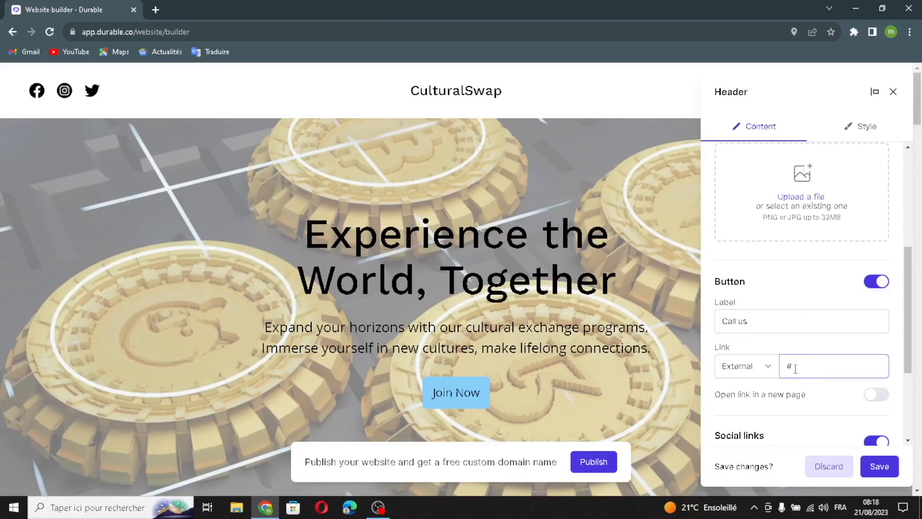
scroll(819, 377, down, 3)
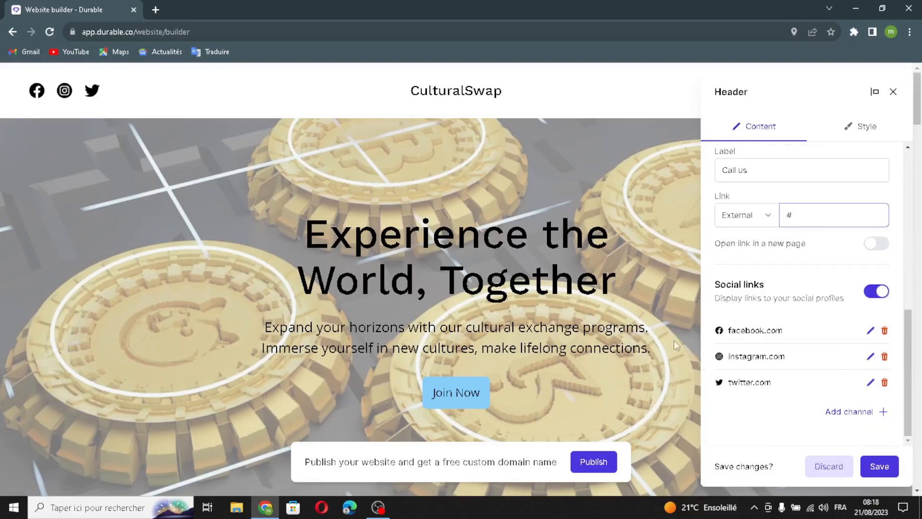
click(844, 416)
click(440, 261)
click(377, 201)
click(427, 319)
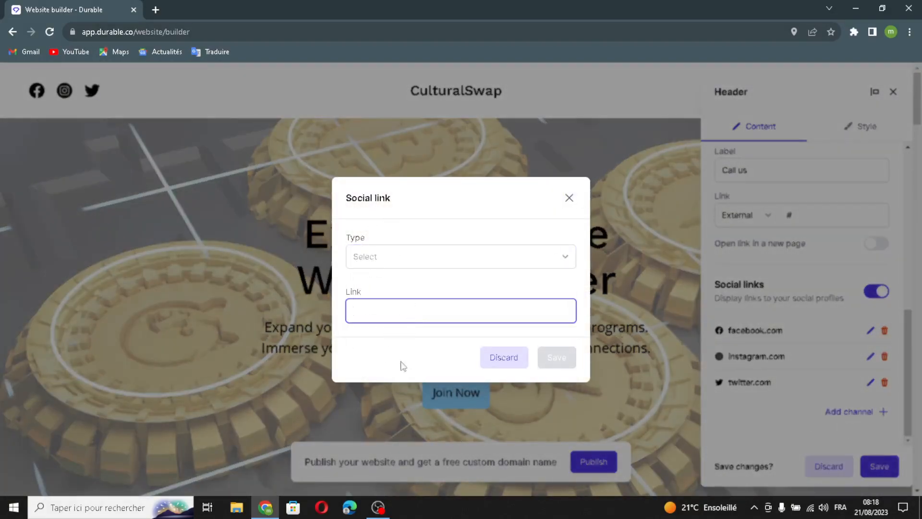
click(570, 198)
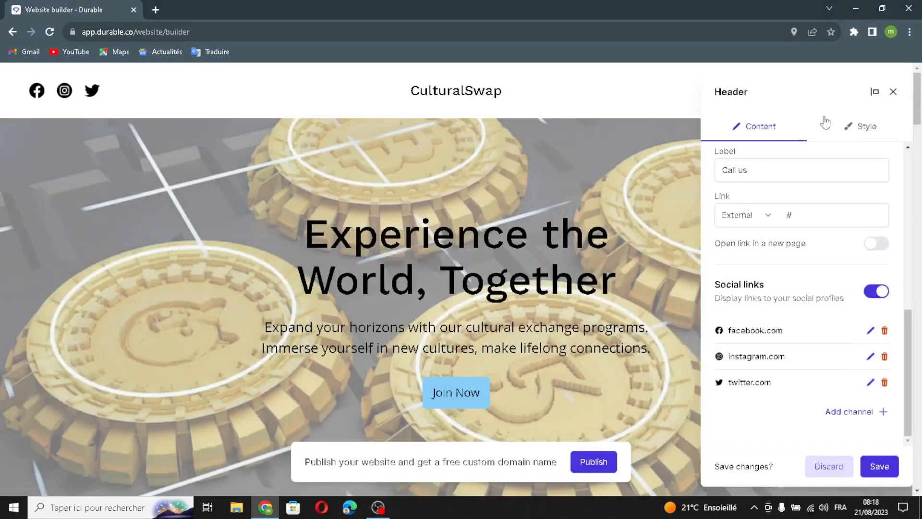
Review the header's style settings for positioning, social icons, spacing and background, and save the header changes.
click(851, 128)
scroll(853, 249, down, 4)
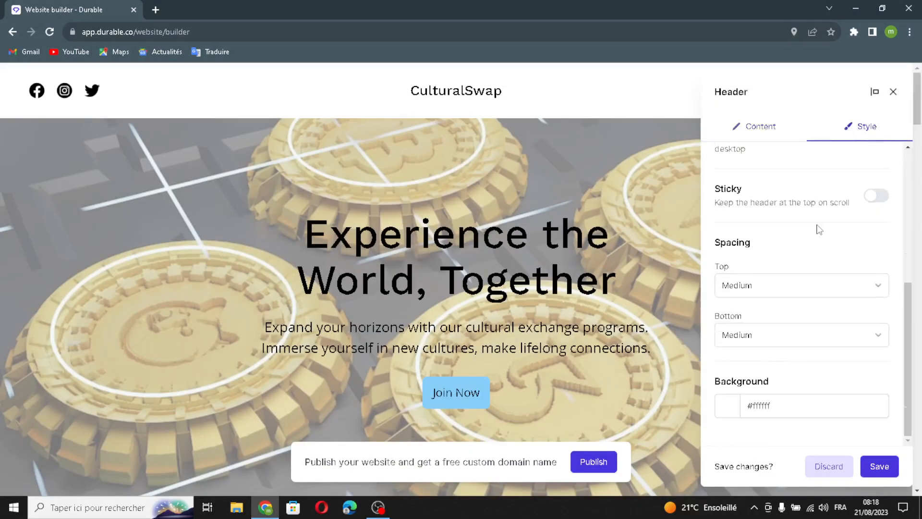
scroll(818, 229, up, 5)
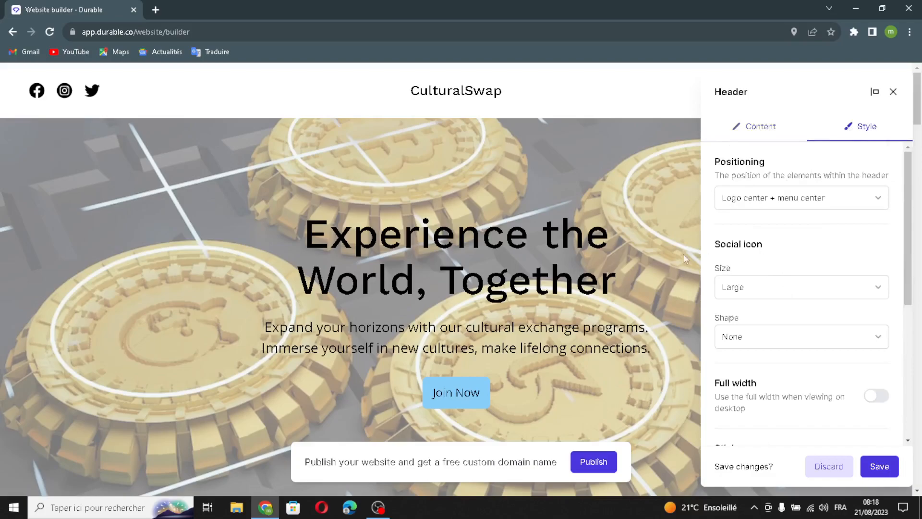
scroll(765, 379, down, 3)
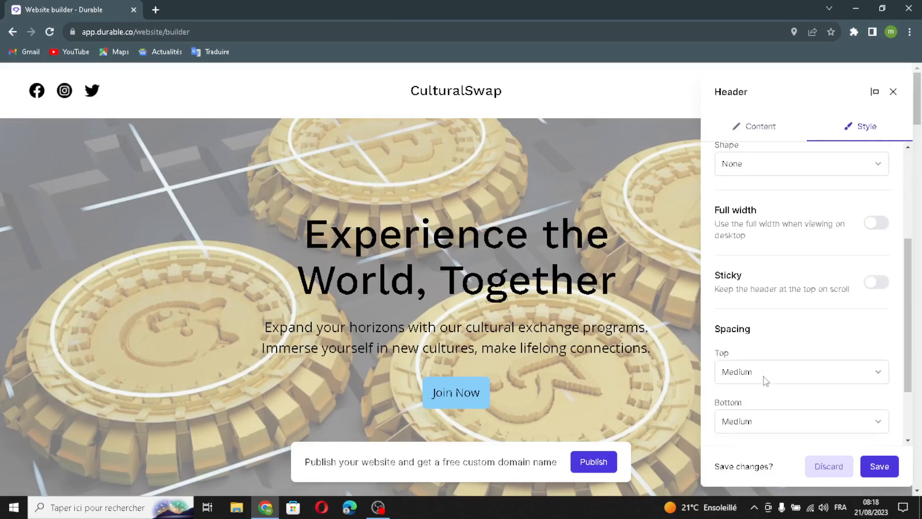
scroll(755, 372, down, 2)
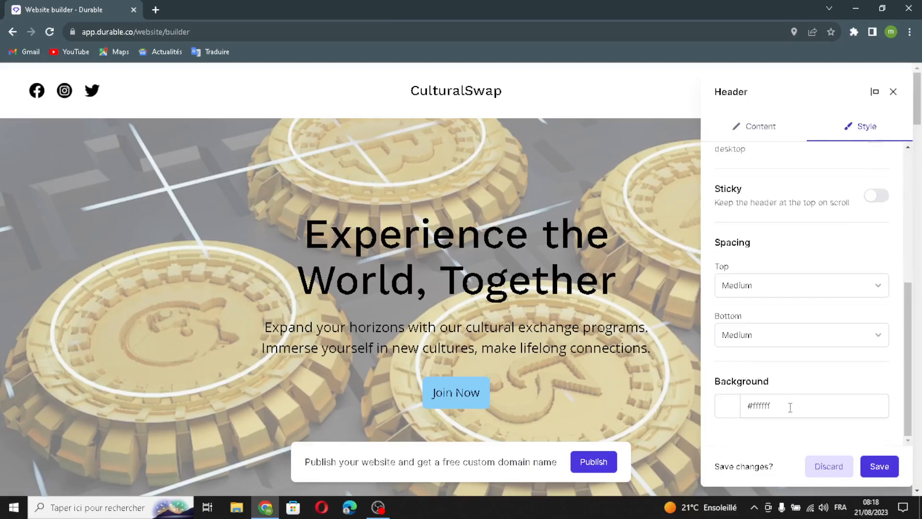
click(879, 466)
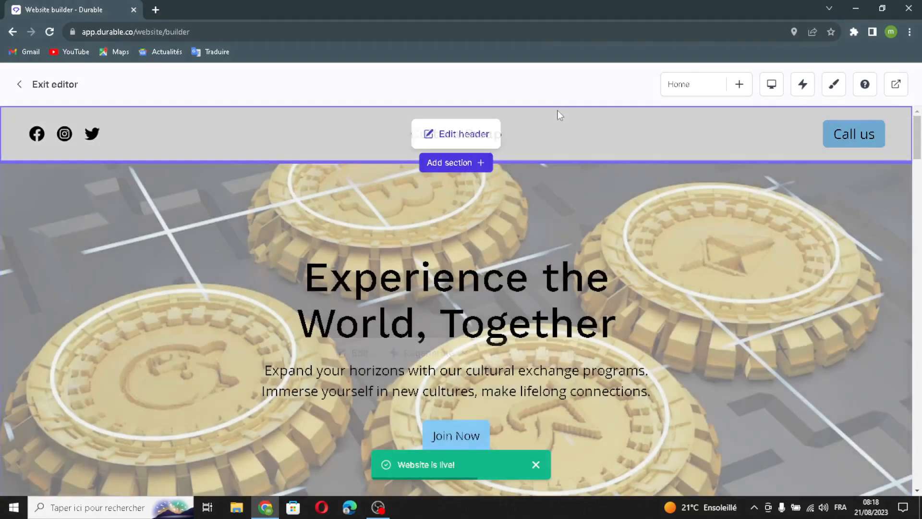
Look through the section types and apps that can be added directly below the header.
click(482, 163)
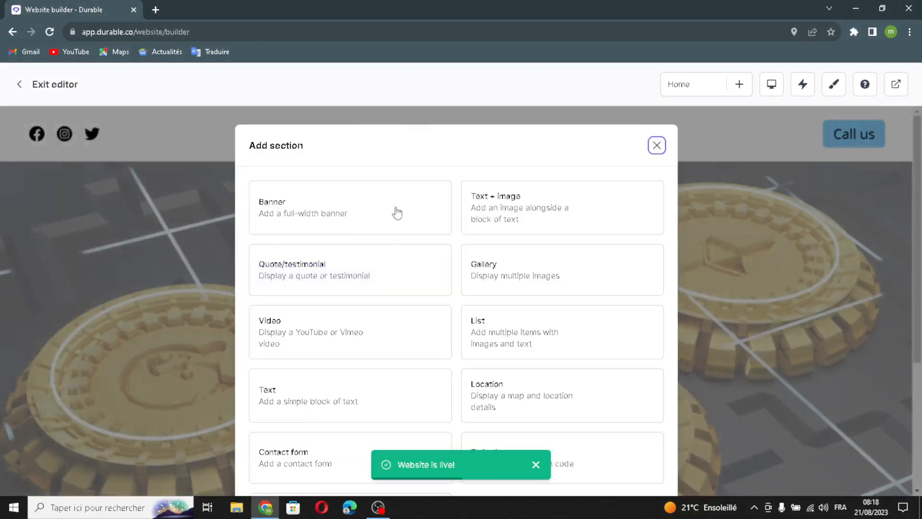
scroll(506, 329, down, 4)
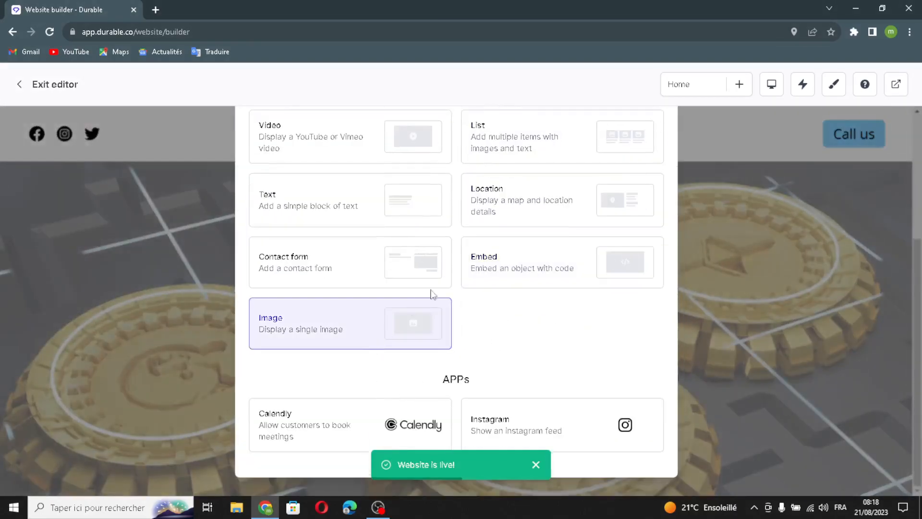
scroll(480, 283, up, 4)
click(657, 146)
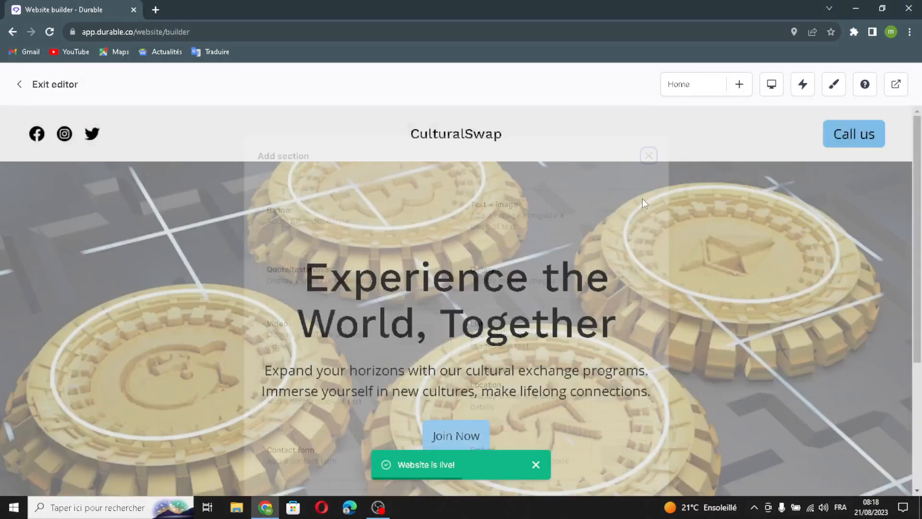
Open the top banner section for editing and regenerate its heading with AI.
scroll(345, 295, down, 1)
click(344, 296)
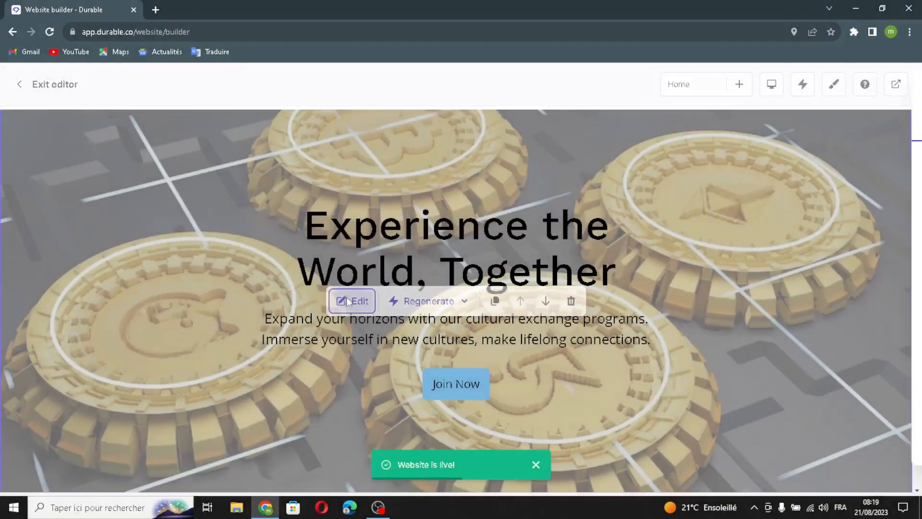
drag(854, 186, 722, 191)
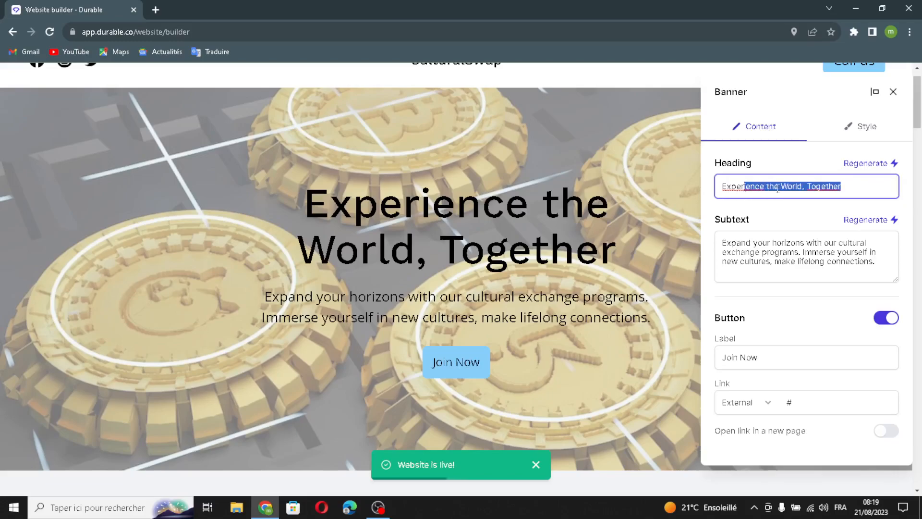
click(846, 182)
click(865, 164)
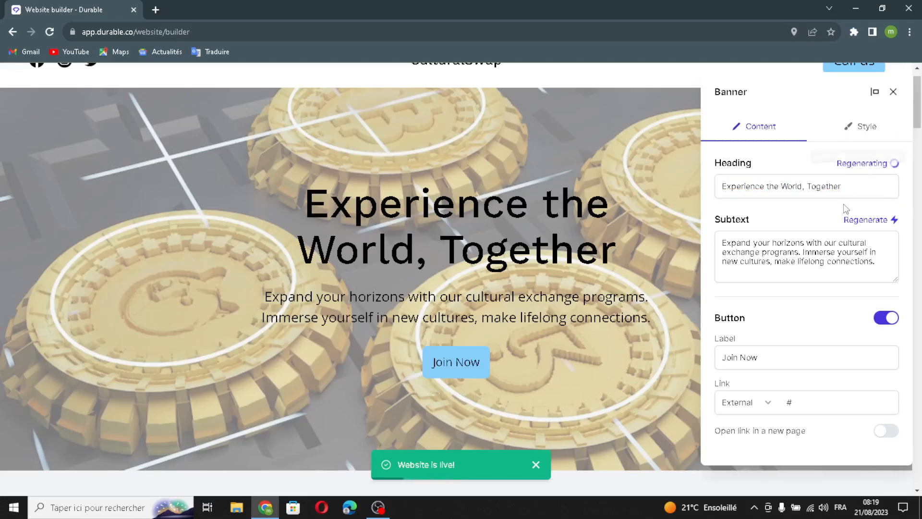
Regenerate the banner's subtext with AI and set the banner button's link to open in a new page.
click(870, 220)
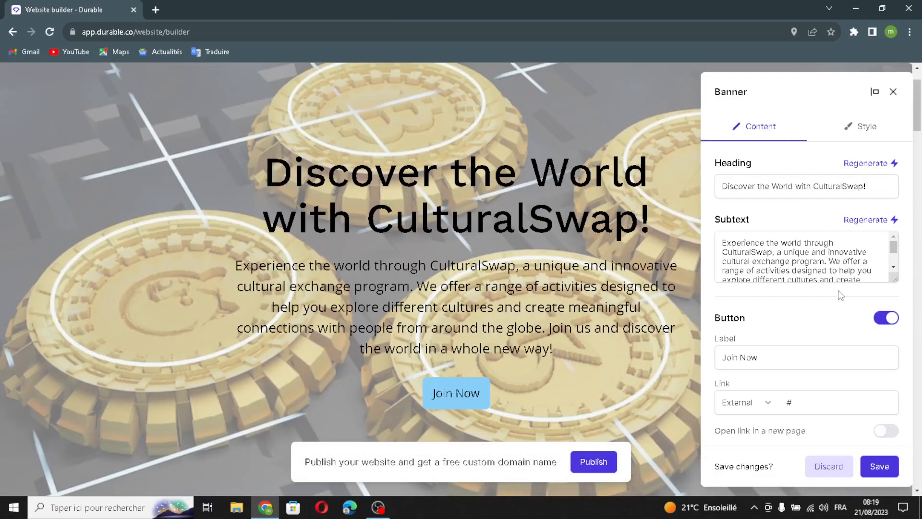
click(760, 357)
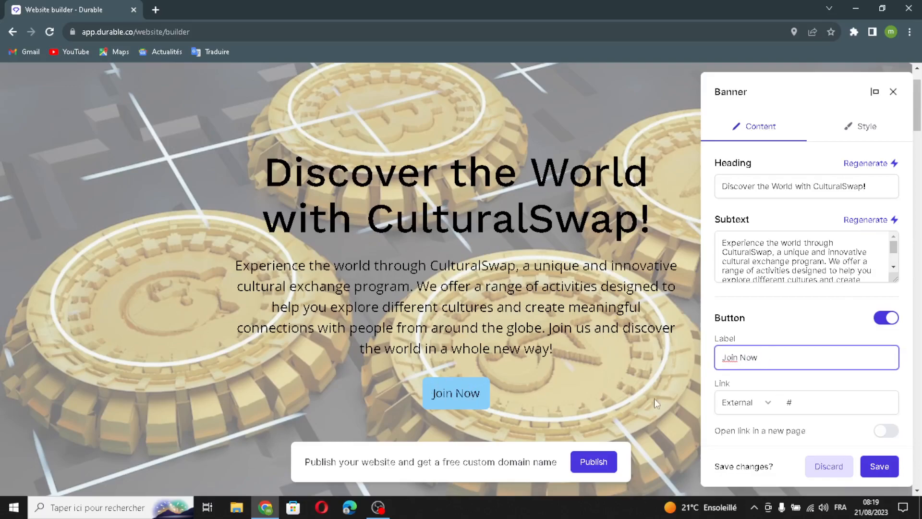
triple_click(774, 358)
click(835, 409)
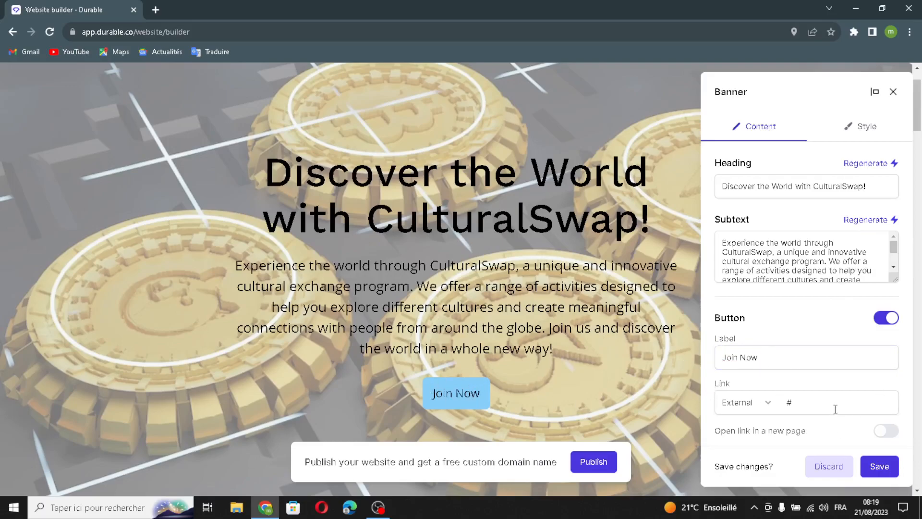
click(883, 431)
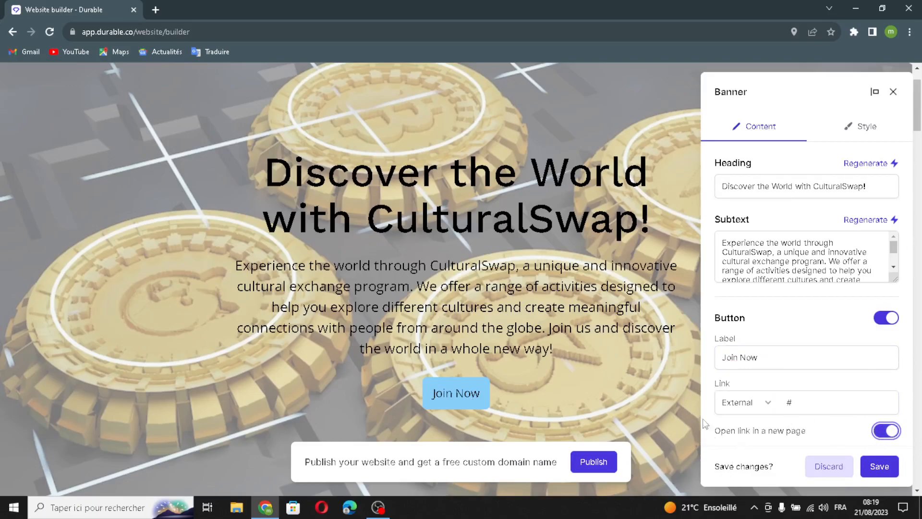
Regenerate the banner's background image with AI in its style settings.
click(871, 128)
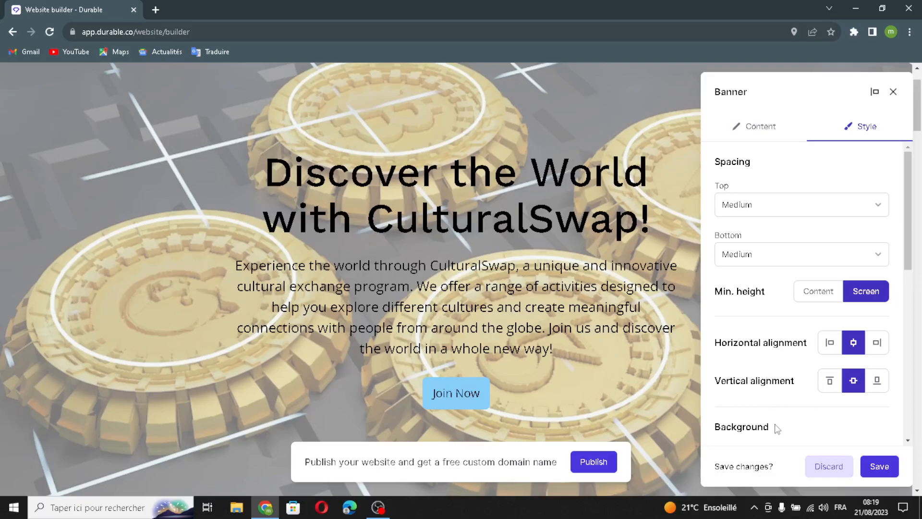
scroll(820, 384, down, 3)
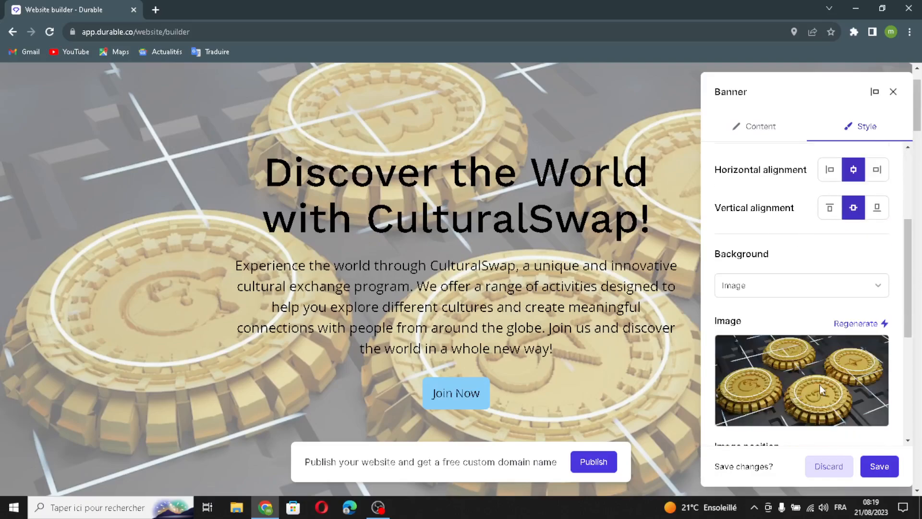
click(859, 325)
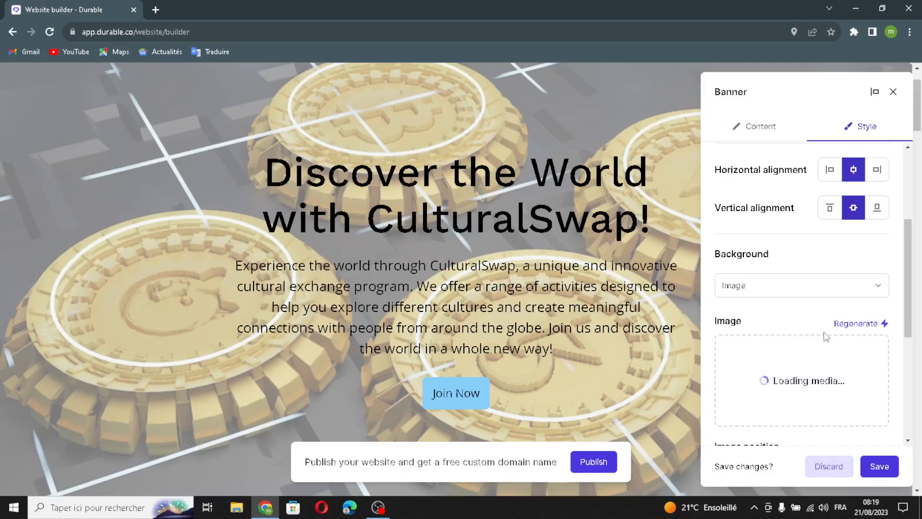
scroll(819, 338, down, 1)
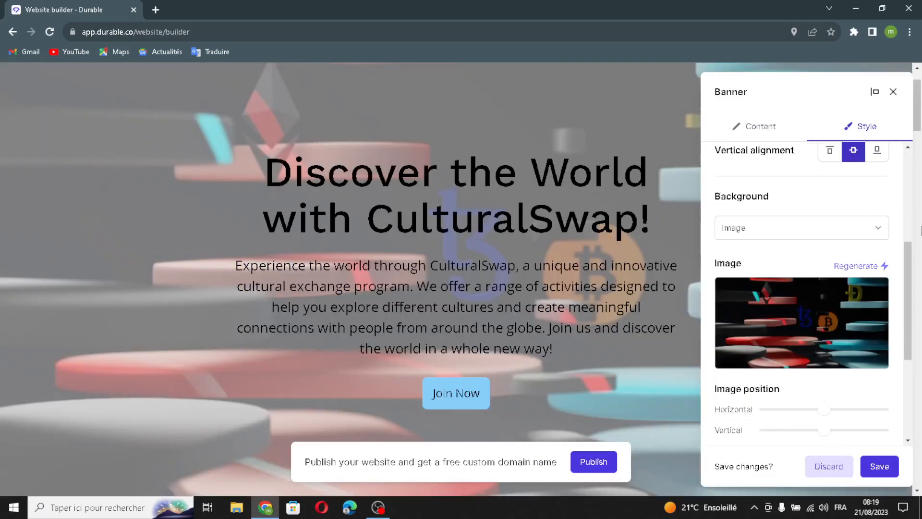
Combine the banner background with the page header and save the banner changes.
scroll(850, 293, down, 1)
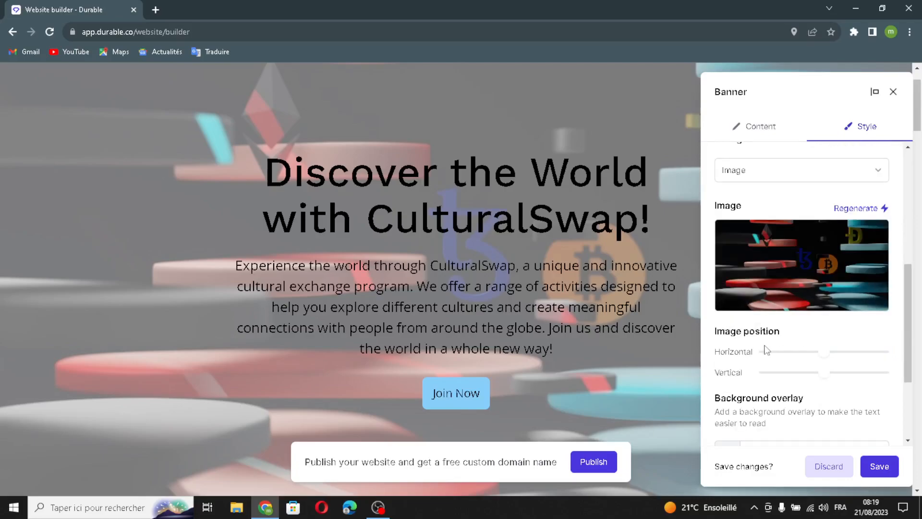
scroll(769, 356, down, 2)
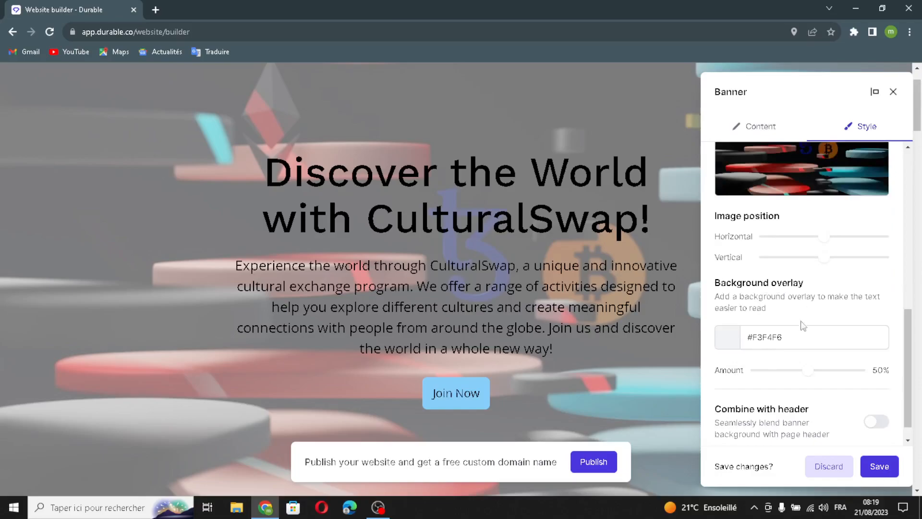
scroll(802, 336, down, 1)
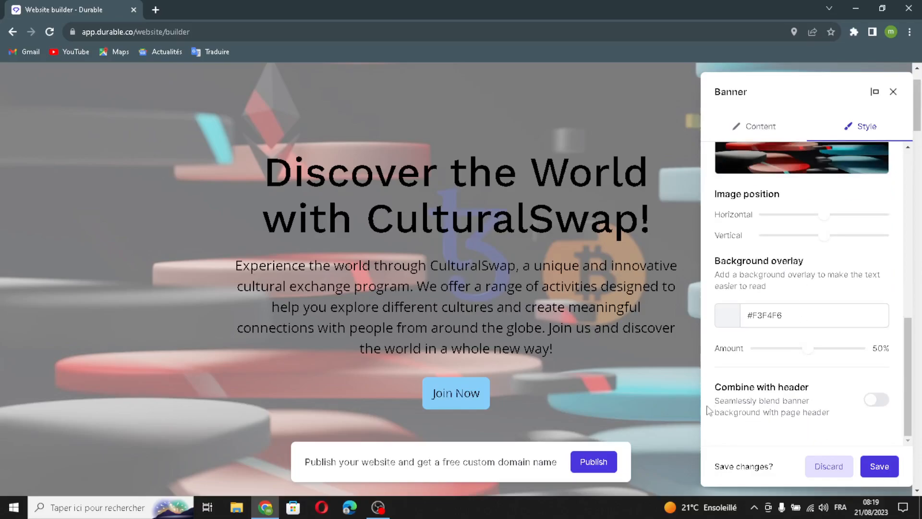
click(874, 400)
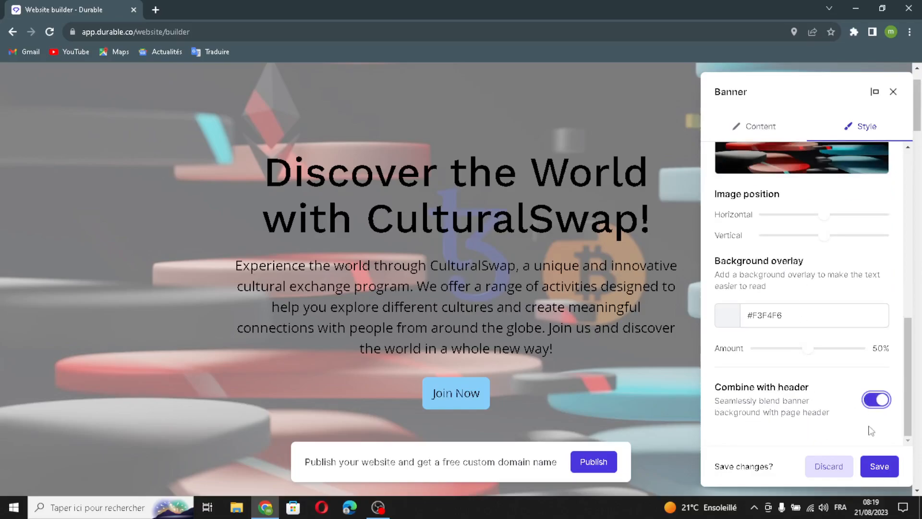
click(875, 469)
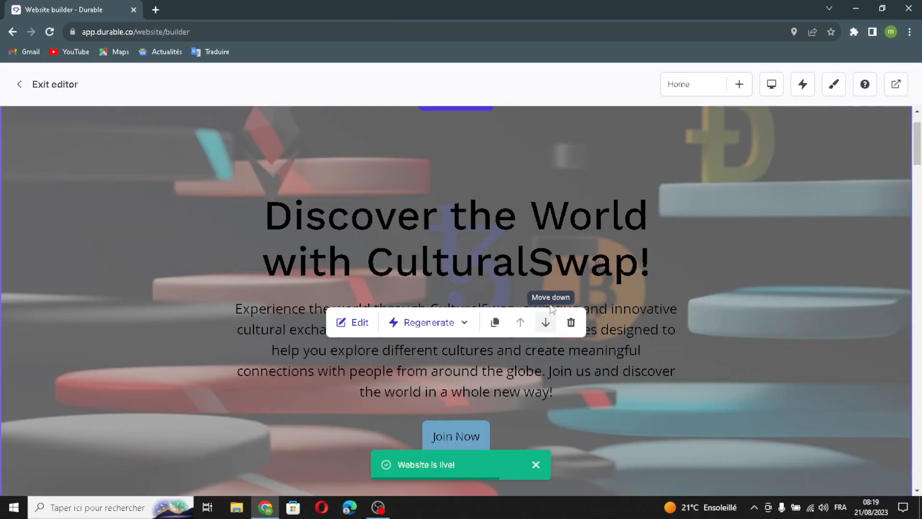
Open the image section below the banner for editing and regenerate its image with AI.
scroll(552, 283, down, 5)
scroll(549, 292, down, 5)
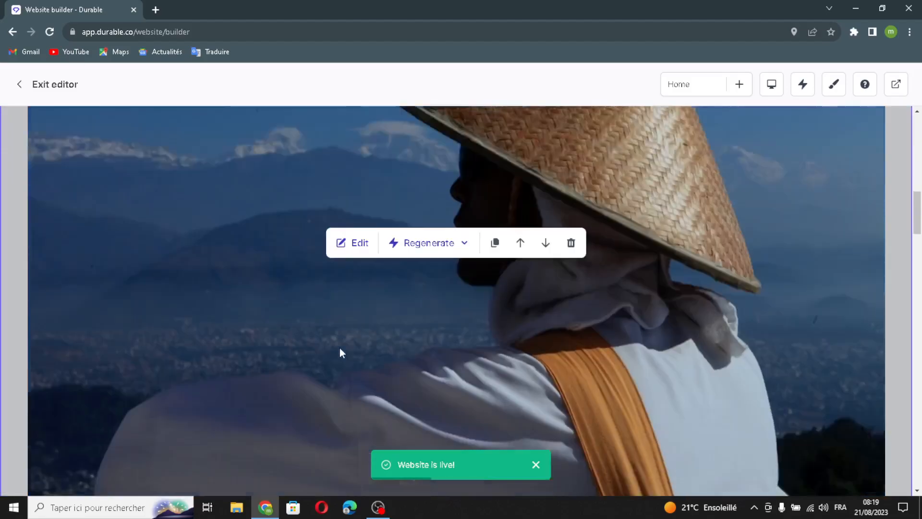
scroll(340, 350, down, 1)
scroll(341, 336, up, 2)
click(350, 300)
click(869, 167)
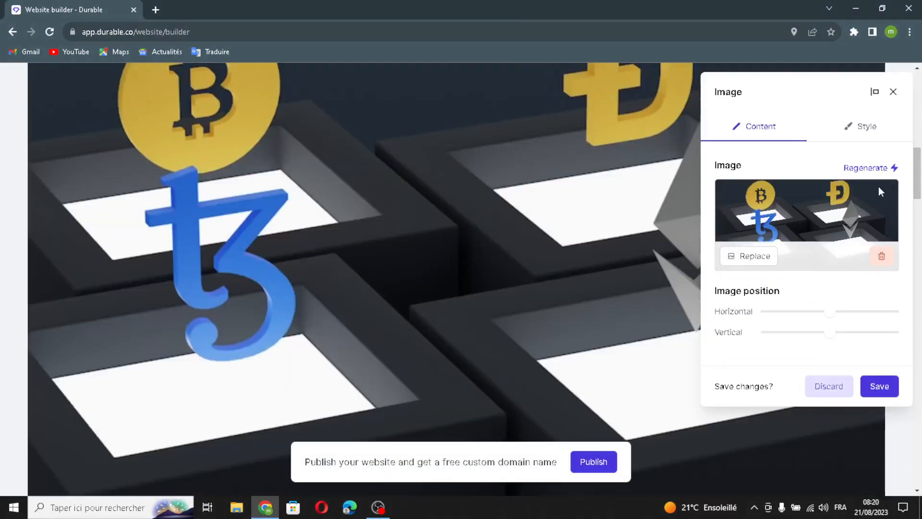
Try the full-width layout on the image section, turn it back off, and save the section.
click(862, 127)
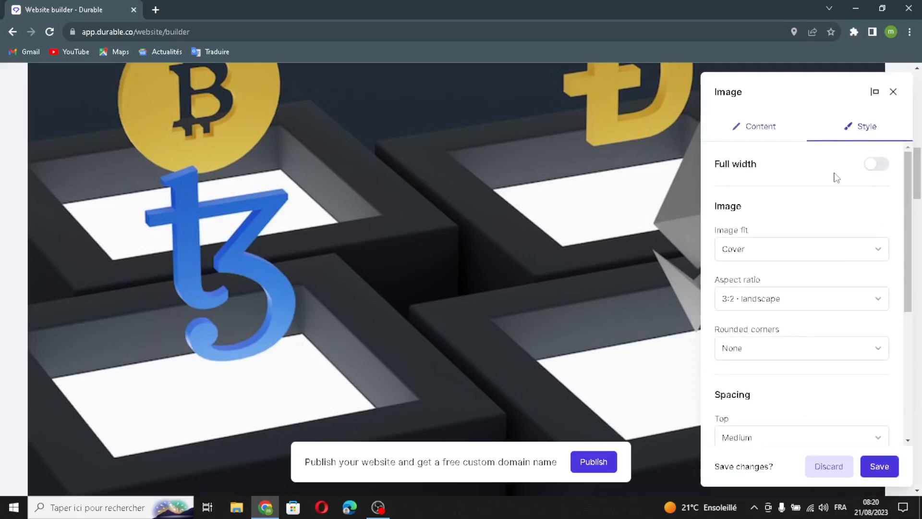
click(892, 166)
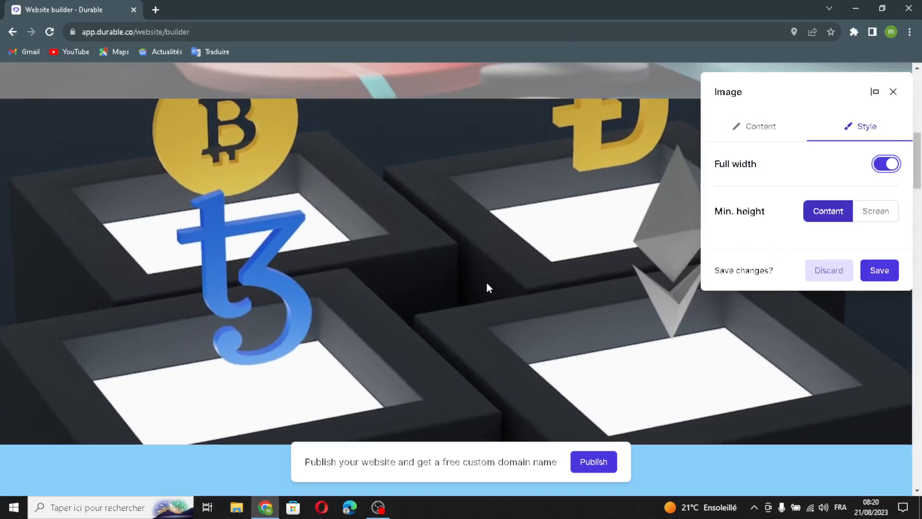
click(874, 163)
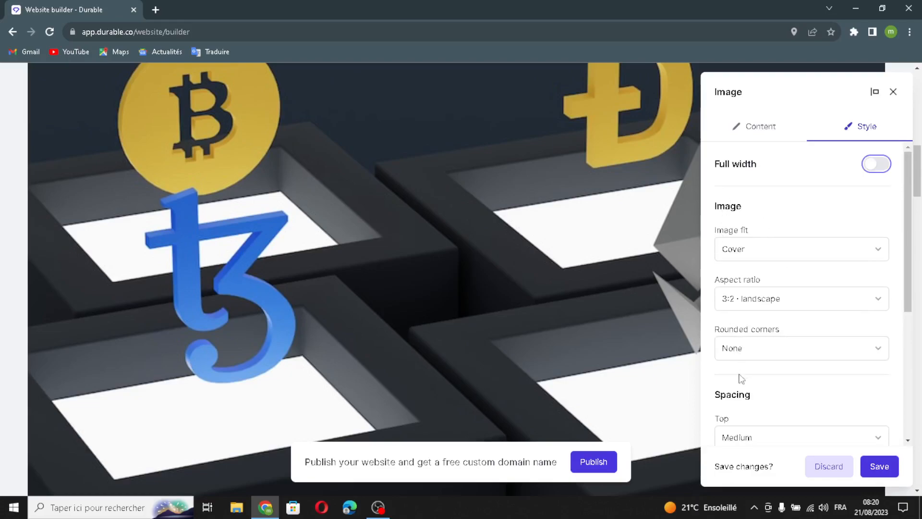
scroll(765, 373, down, 5)
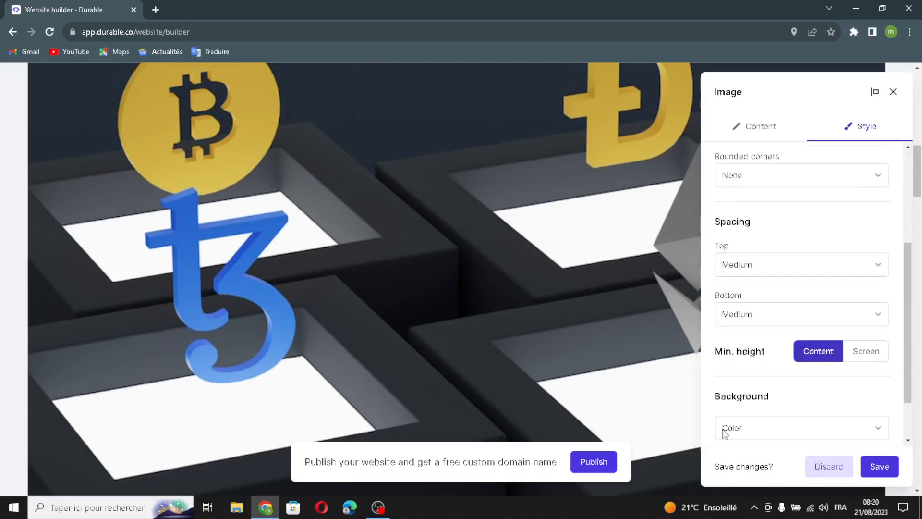
click(871, 467)
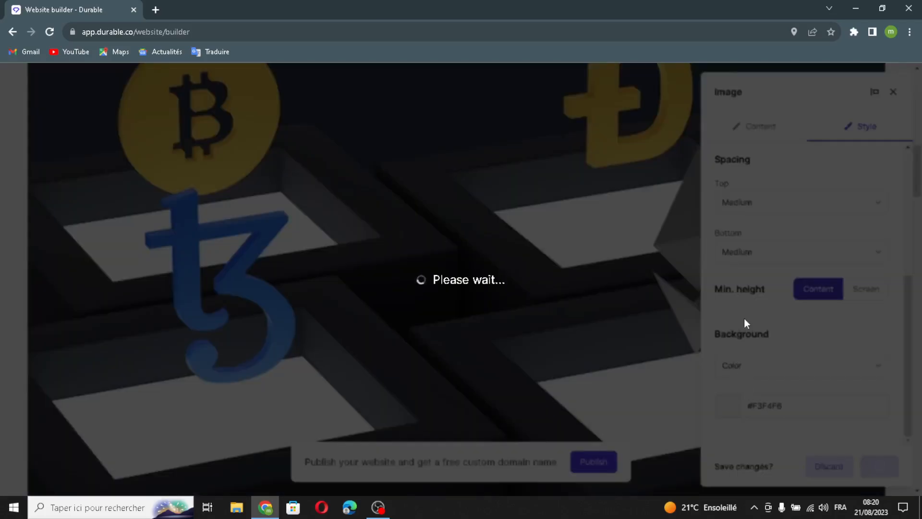
Open the About us text section for editing and regenerate its content with AI.
scroll(707, 322, down, 8)
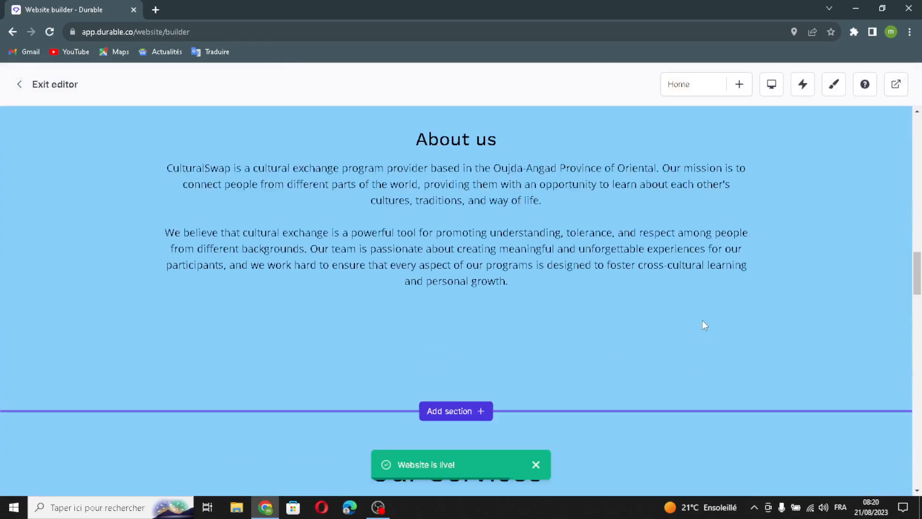
mouse_move(502, 241)
click(350, 211)
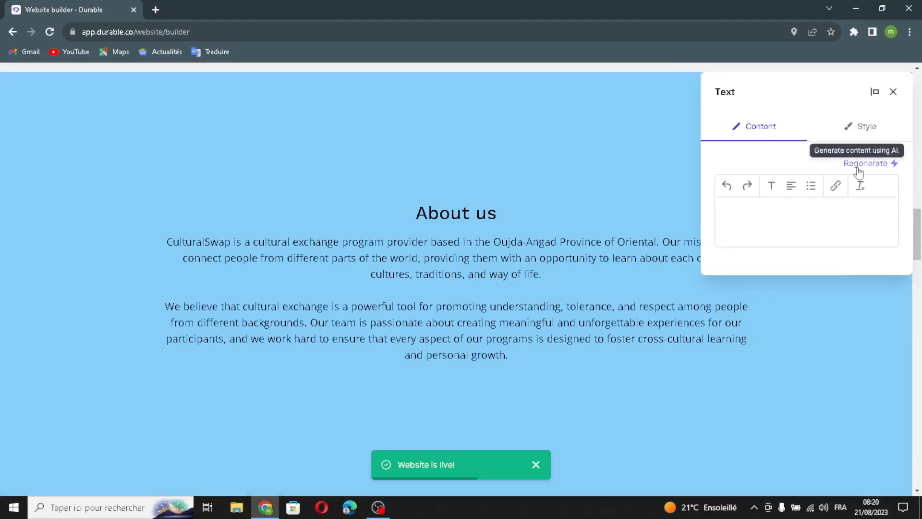
click(858, 168)
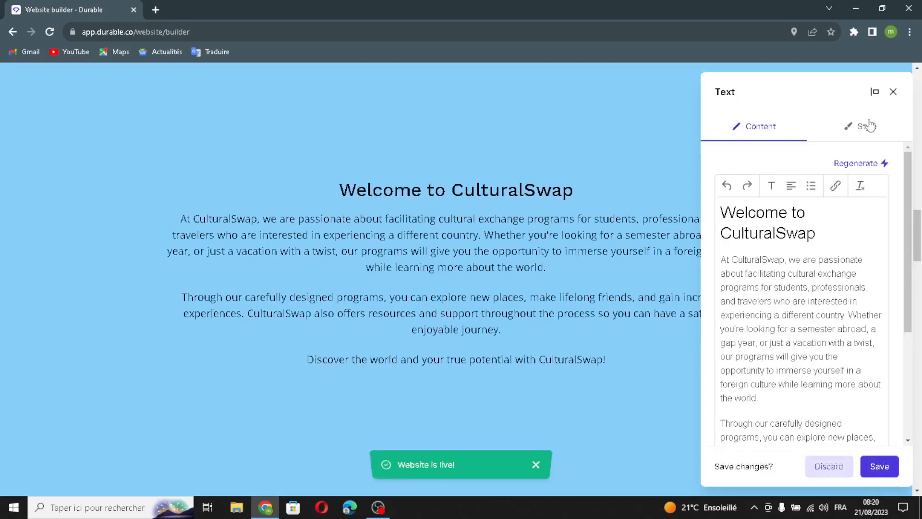
Align the regenerated text section's content to the left and save the section.
click(865, 132)
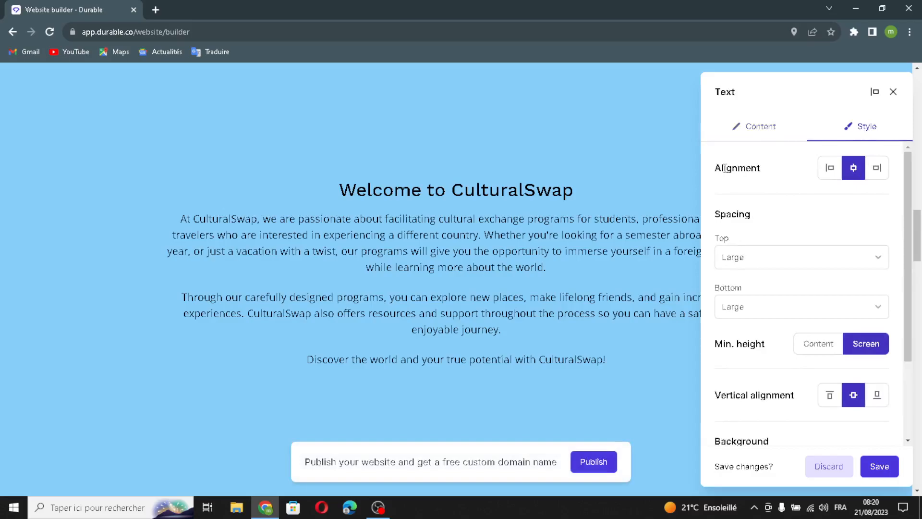
click(829, 169)
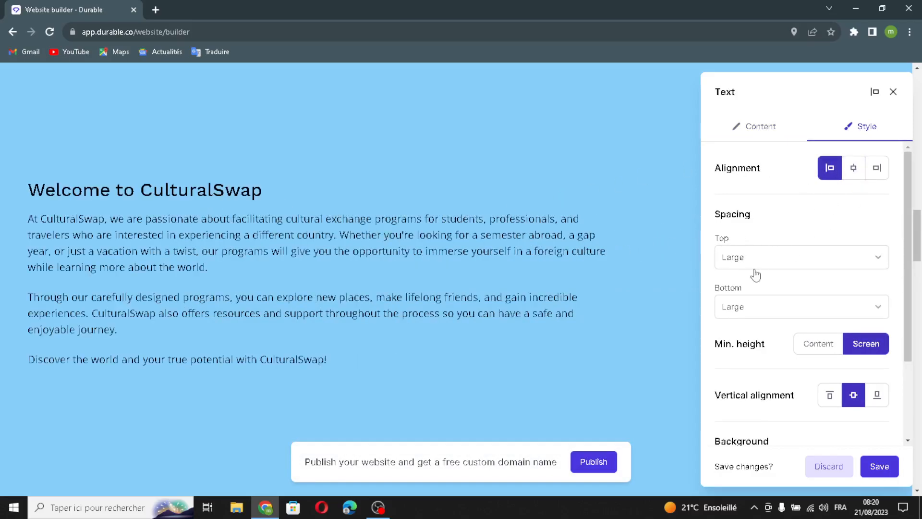
scroll(756, 274, down, 1)
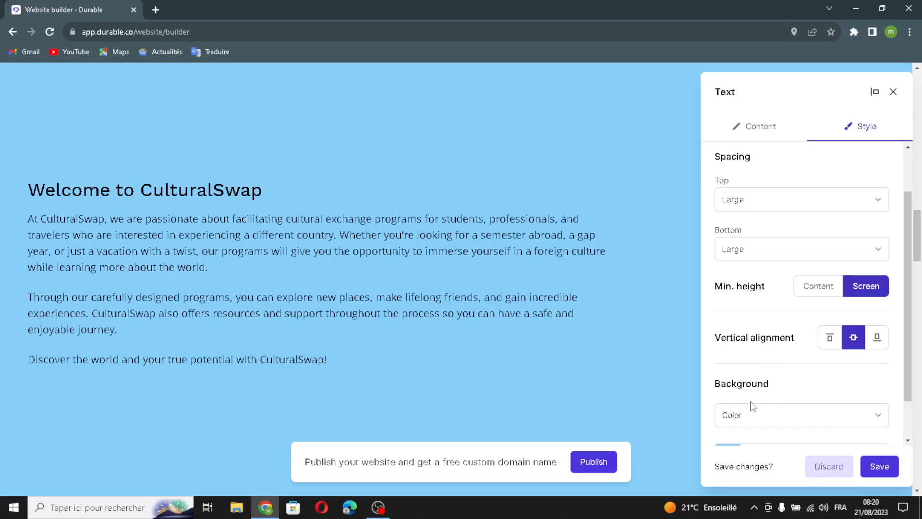
scroll(752, 407, down, 1)
click(879, 467)
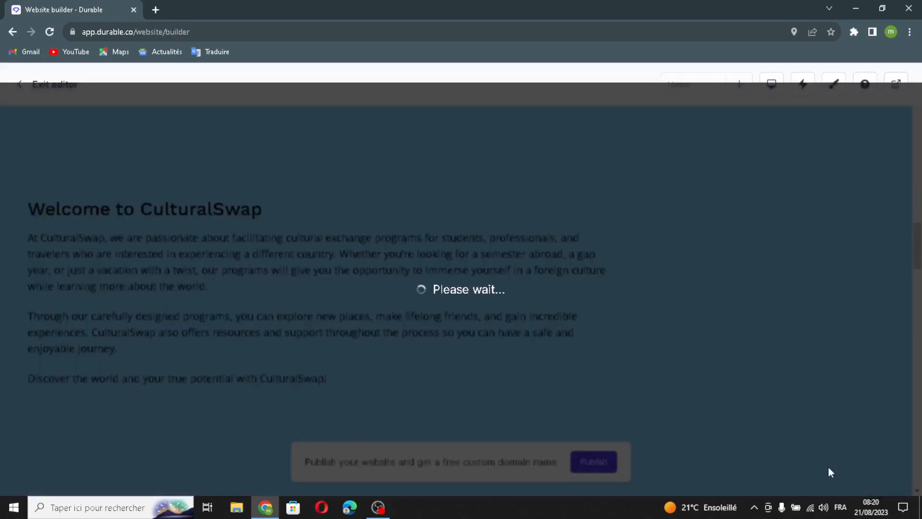
Open the Our Services list section for editing and review its heading, display options and list items.
scroll(529, 342, down, 10)
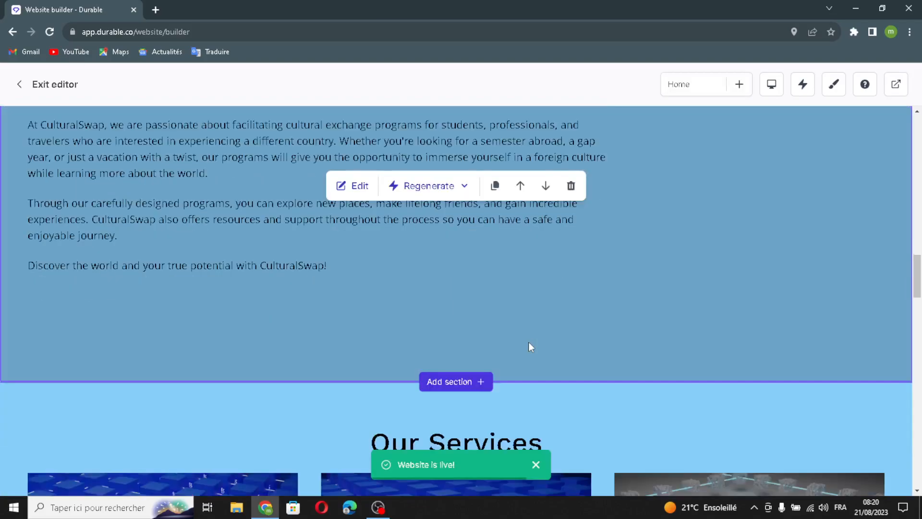
scroll(524, 337, up, 3)
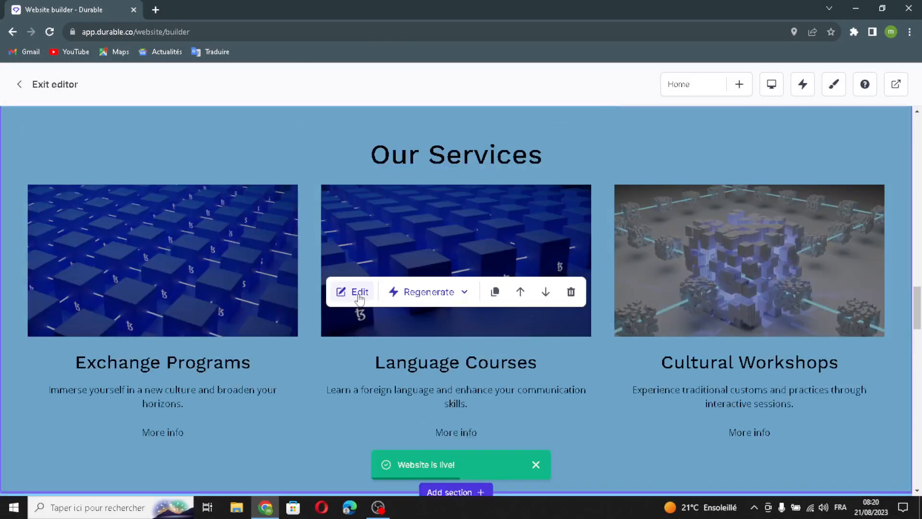
click(358, 293)
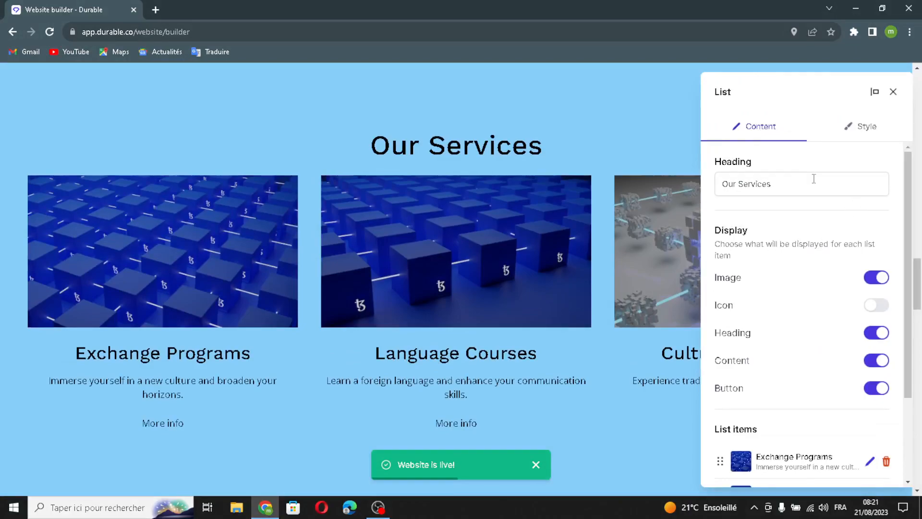
triple_click(813, 178)
click(828, 174)
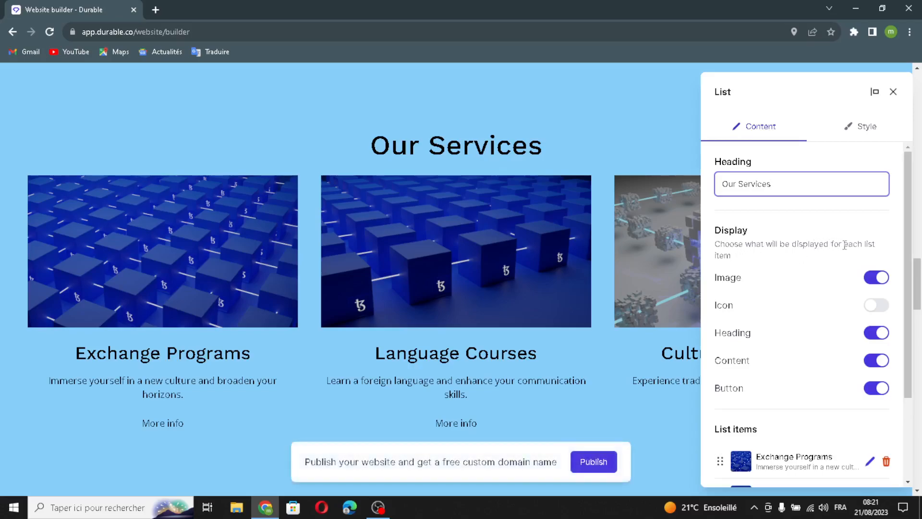
scroll(768, 314, down, 2)
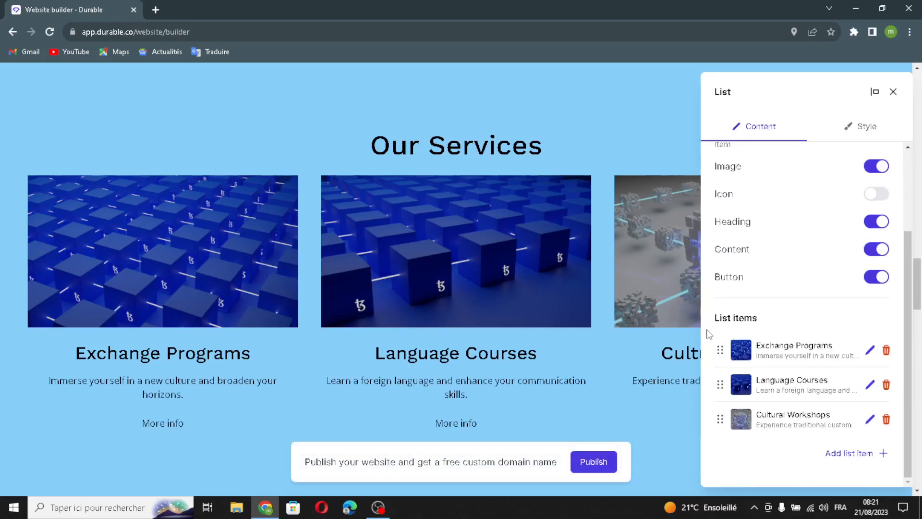
Add a new item to the services list with AI-generated image, title and content, and save the item.
click(838, 453)
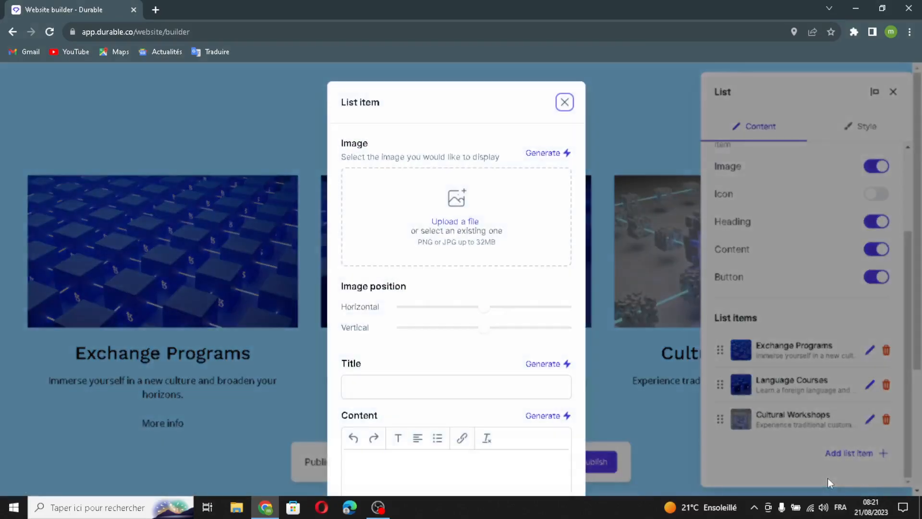
click(567, 153)
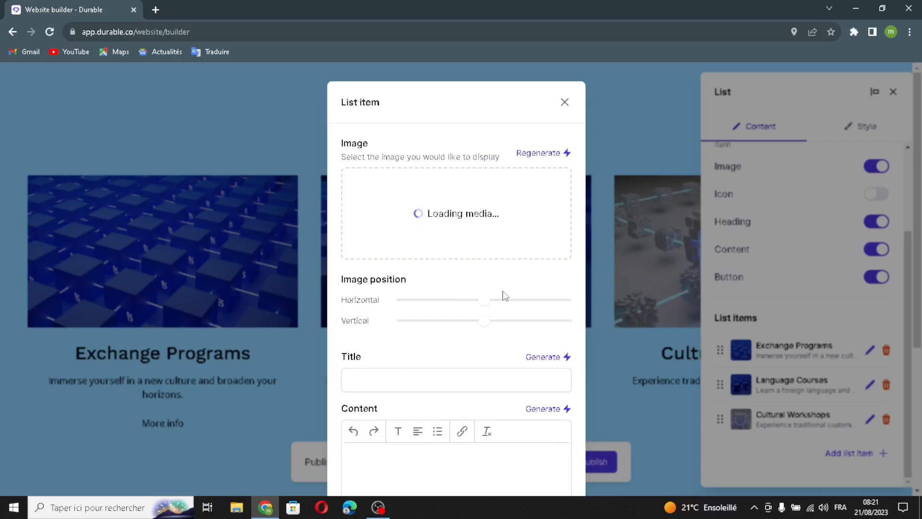
scroll(505, 297, down, 3)
click(565, 243)
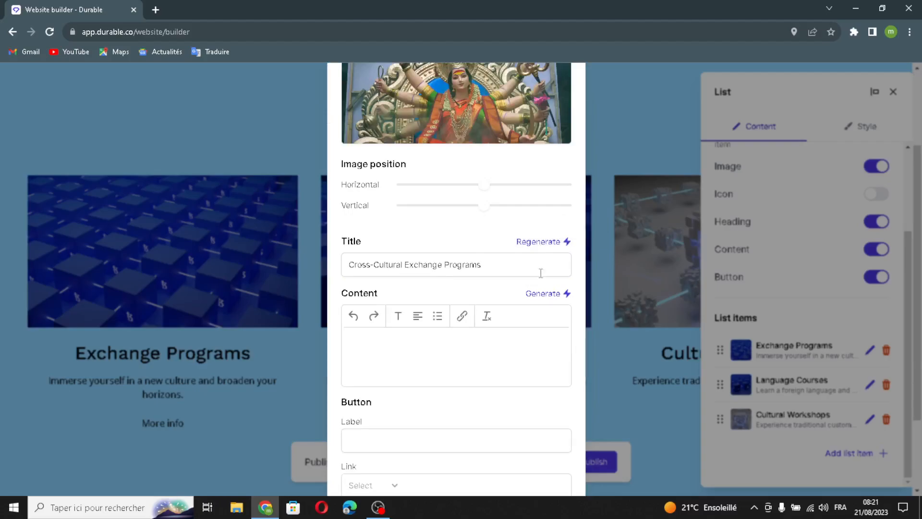
click(541, 294)
scroll(494, 409, down, 5)
click(371, 339)
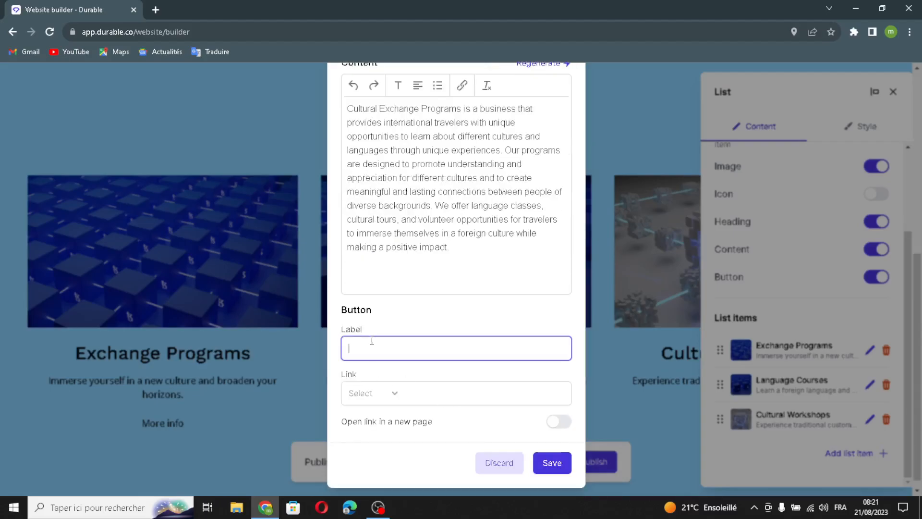
click(435, 393)
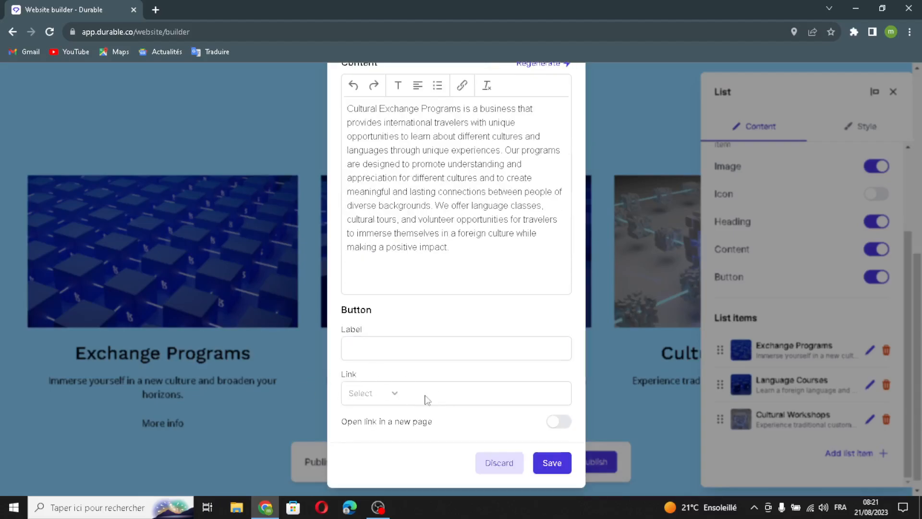
click(549, 468)
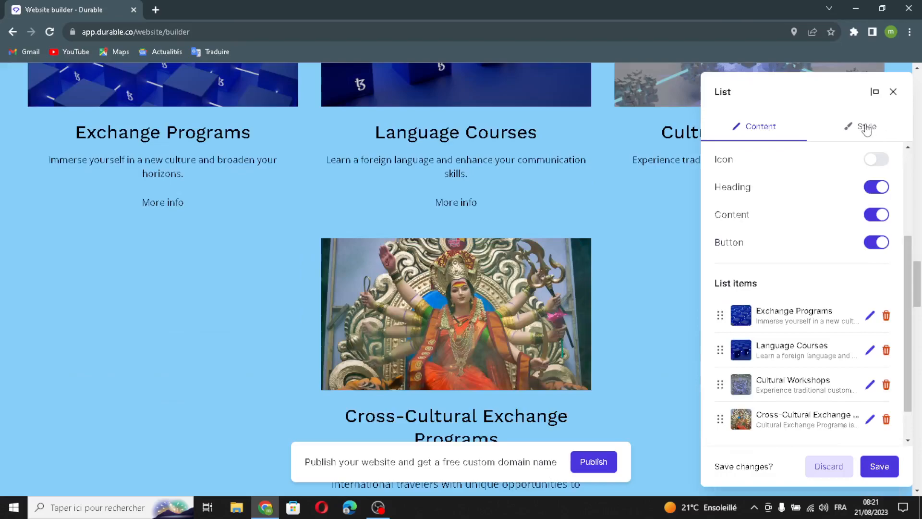
Review the services list's image, spacing and background style options, and save the section.
click(866, 129)
scroll(869, 133, down, 3)
scroll(784, 230, up, 3)
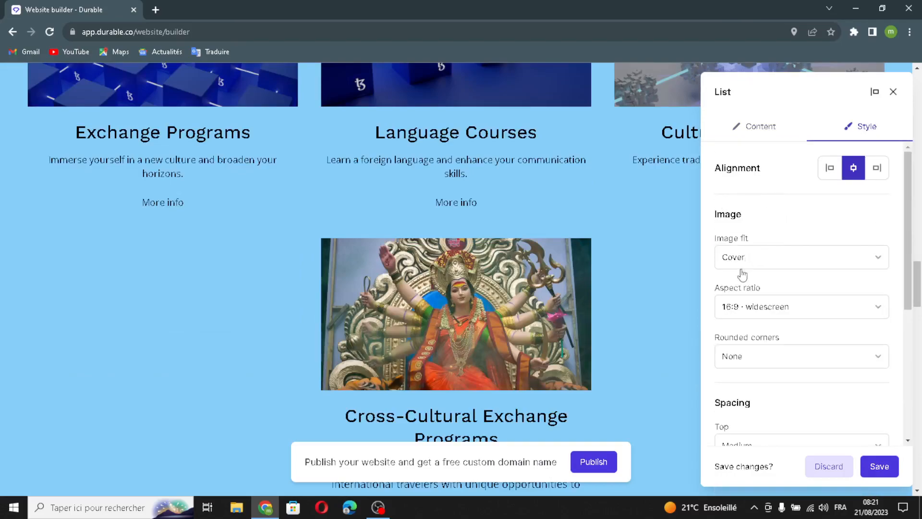
scroll(743, 284, down, 5)
scroll(726, 345, down, 1)
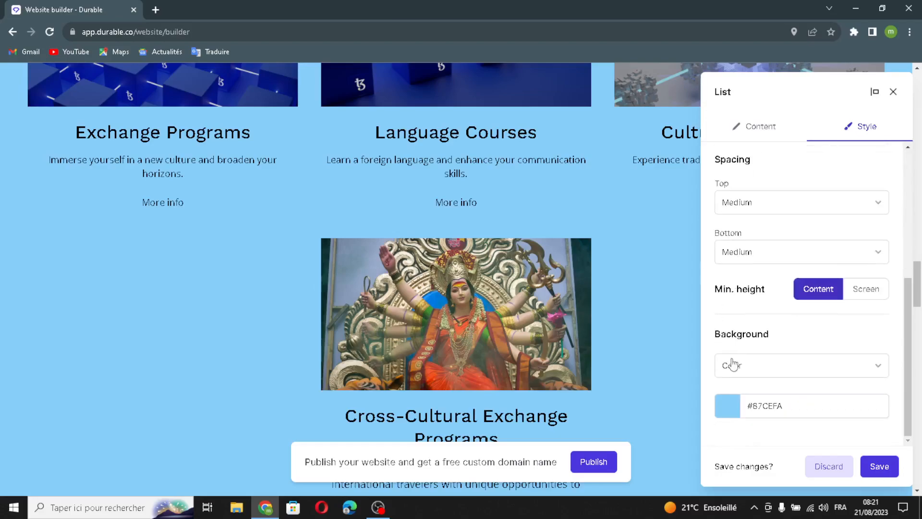
click(880, 467)
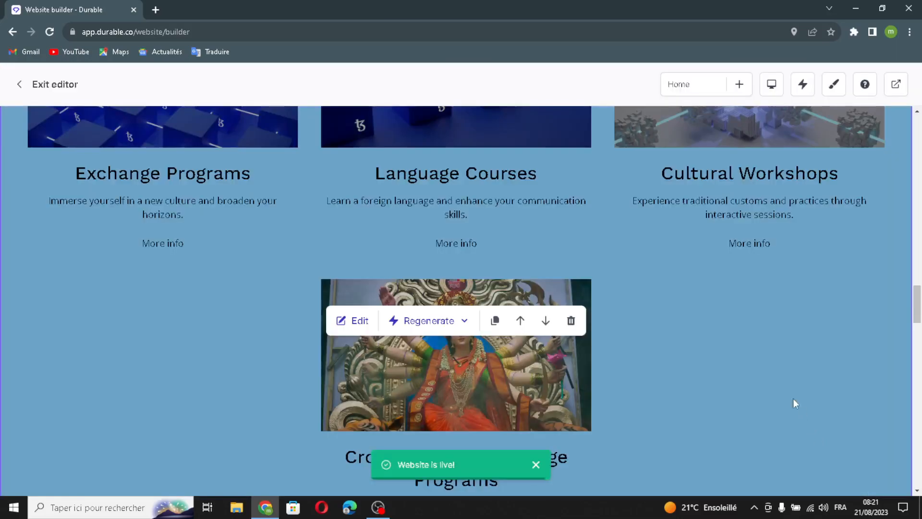
Open the Testimonials section for editing and add a testimonial with an AI-generated quote and author, saving it without an image.
scroll(736, 376, down, 7)
scroll(725, 377, down, 7)
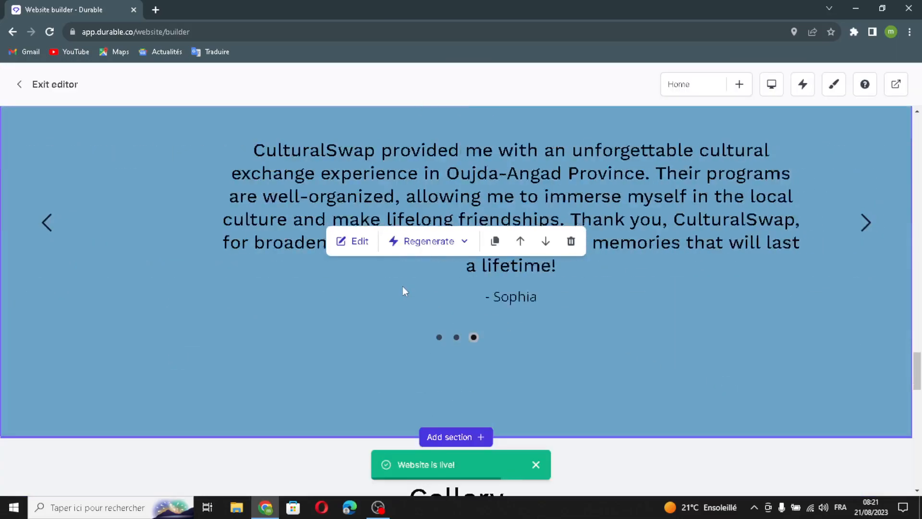
click(365, 241)
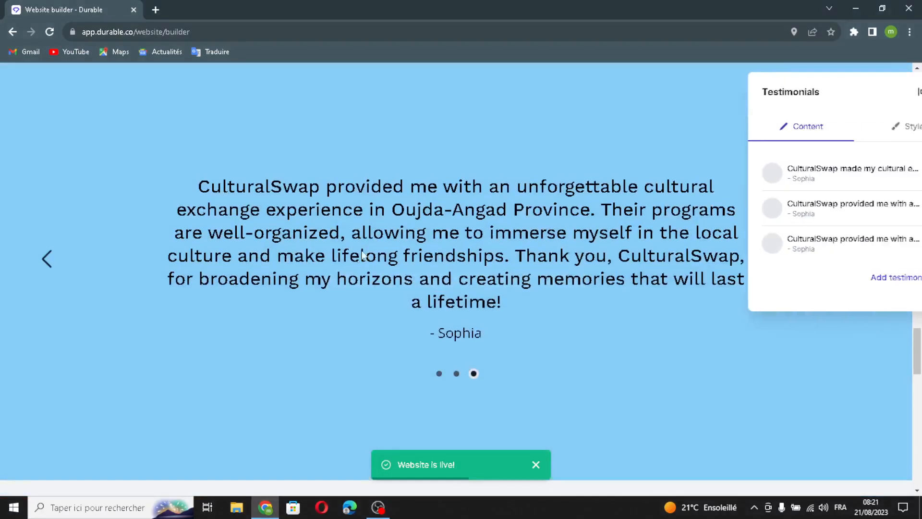
click(865, 278)
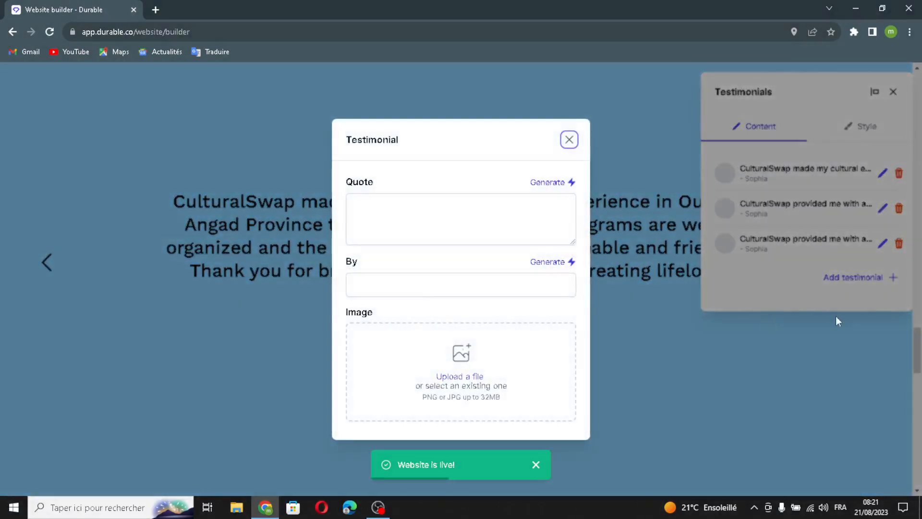
click(553, 184)
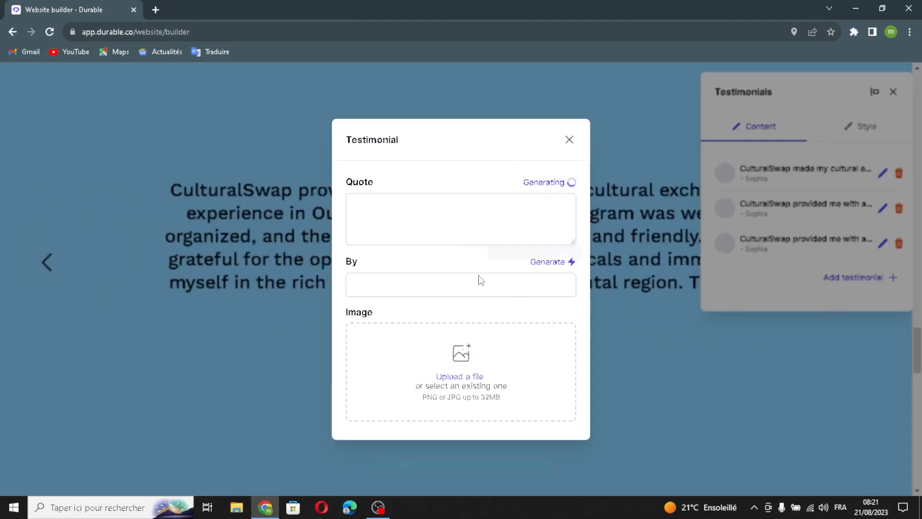
click(538, 262)
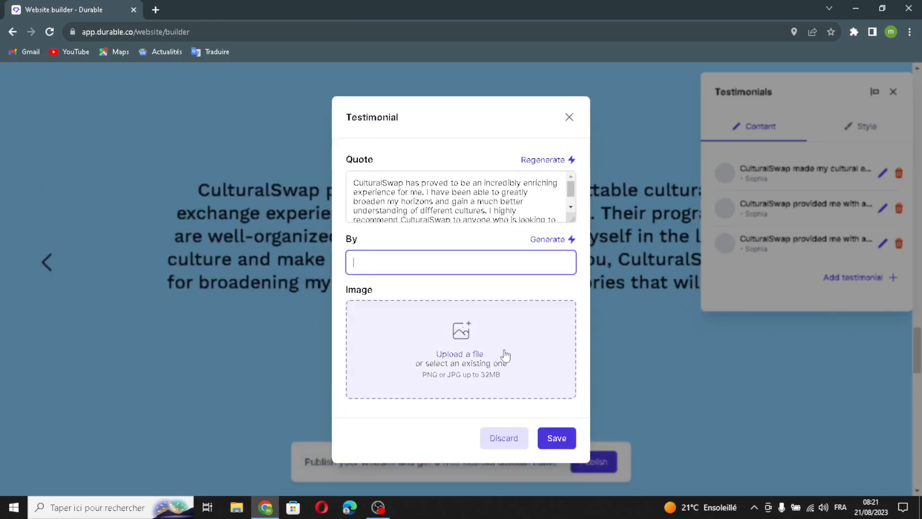
click(549, 240)
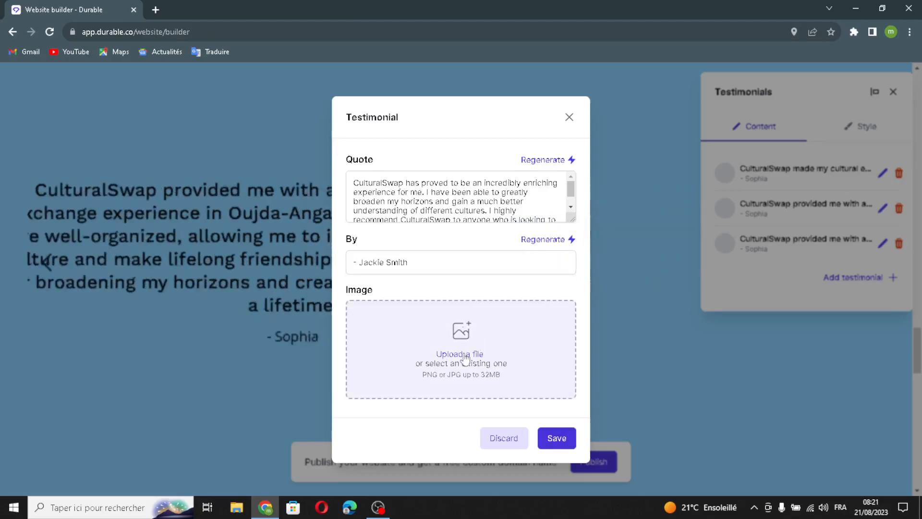
click(563, 443)
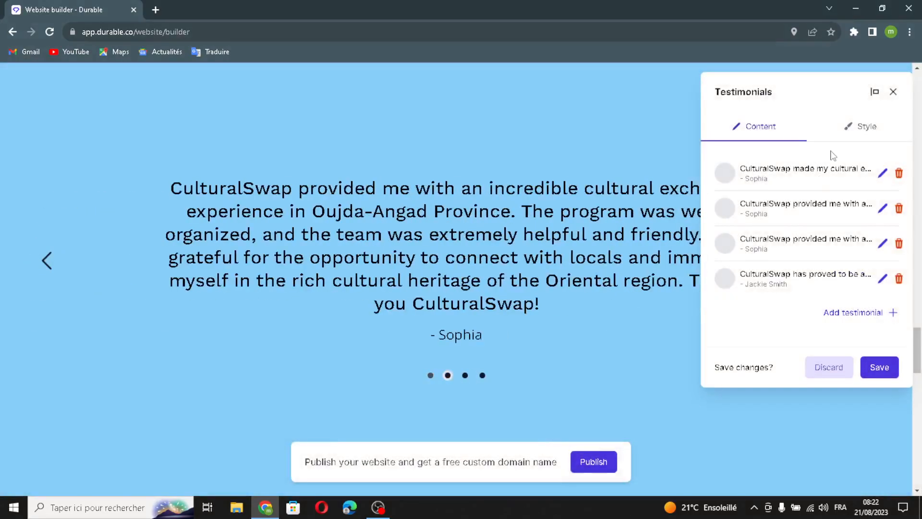
Align the testimonials to the left and save the section.
click(846, 127)
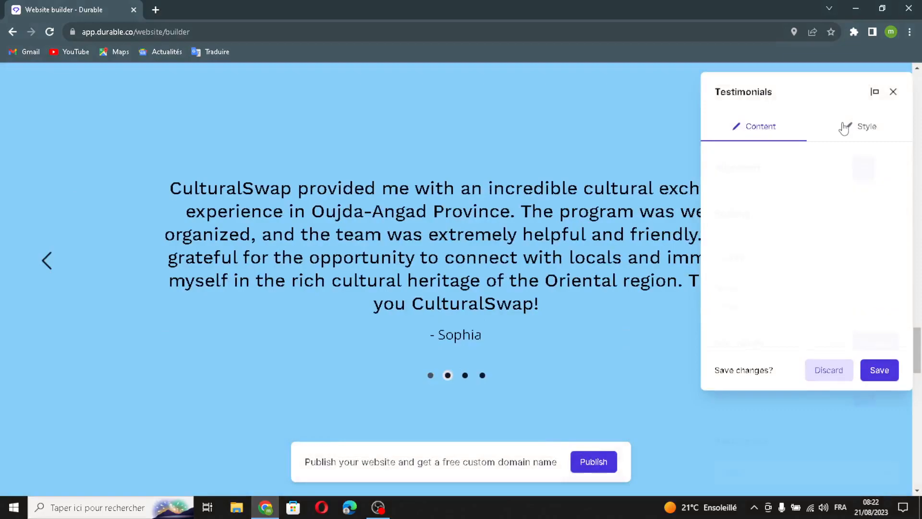
click(830, 180)
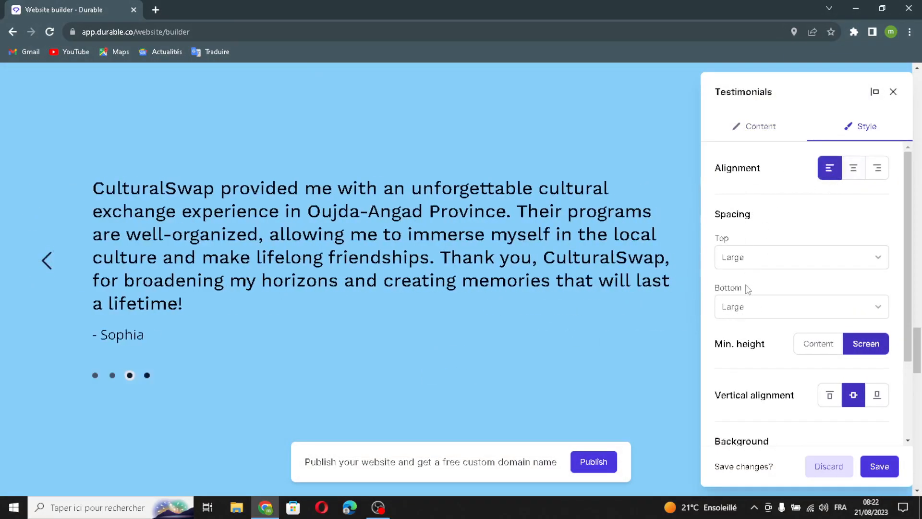
scroll(748, 287, down, 2)
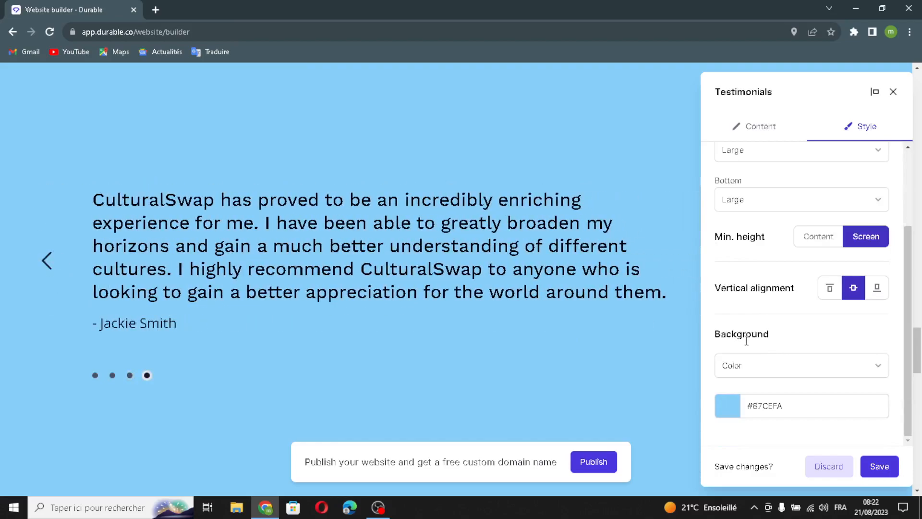
click(884, 473)
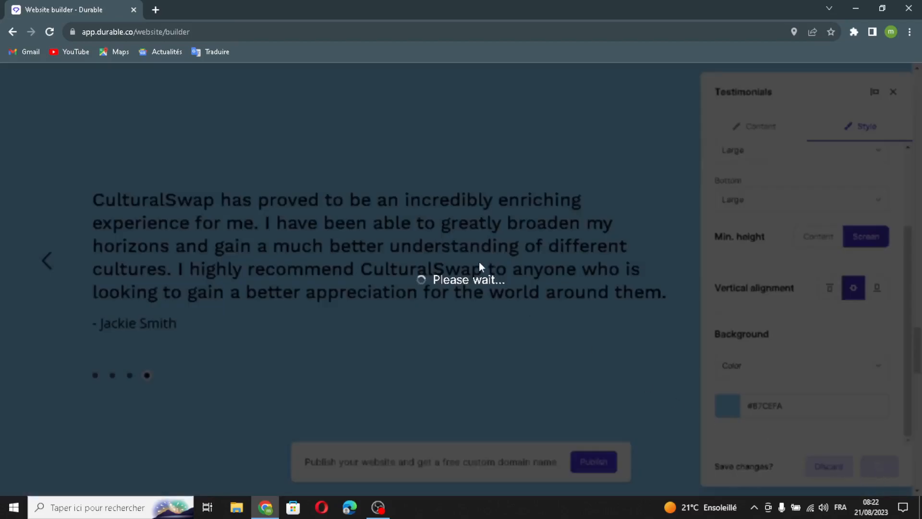
Open the Gallery section for editing and generate an additional image with AI.
scroll(466, 265, down, 9)
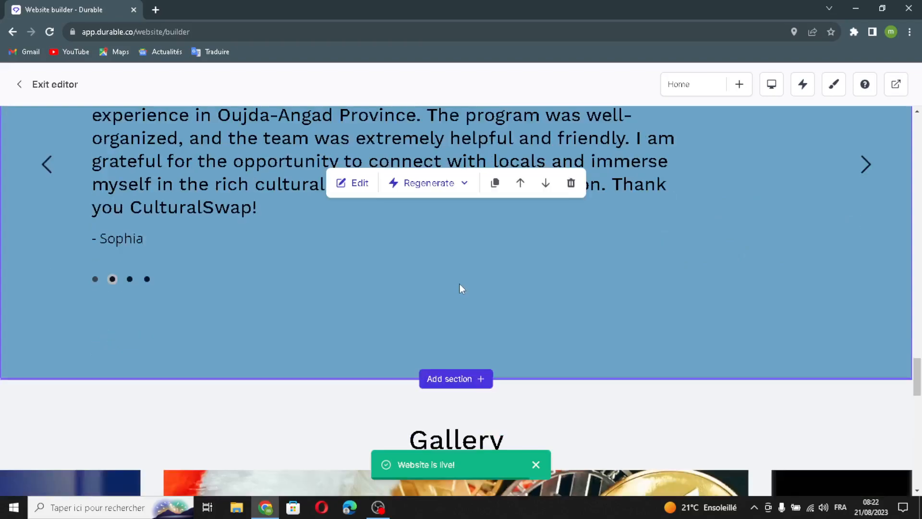
scroll(459, 284, down, 2)
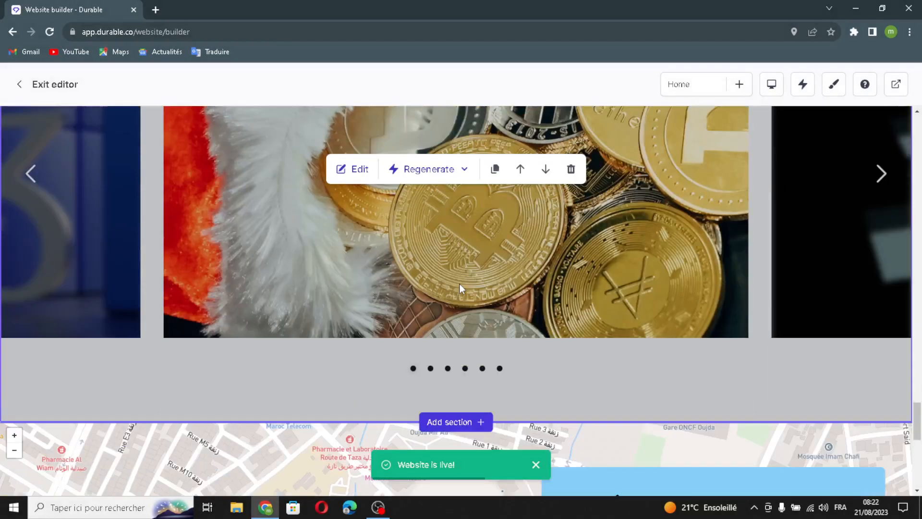
scroll(459, 284, up, 3)
double_click(360, 342)
click(360, 342)
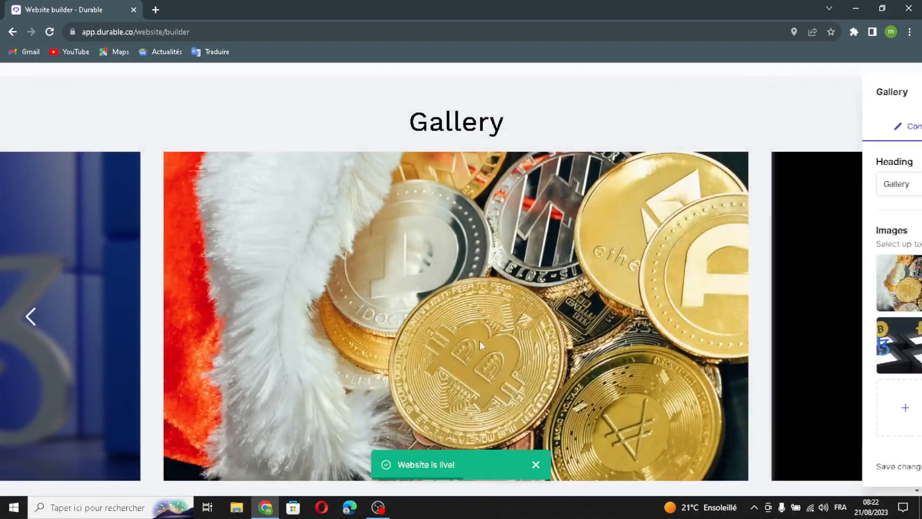
click(858, 240)
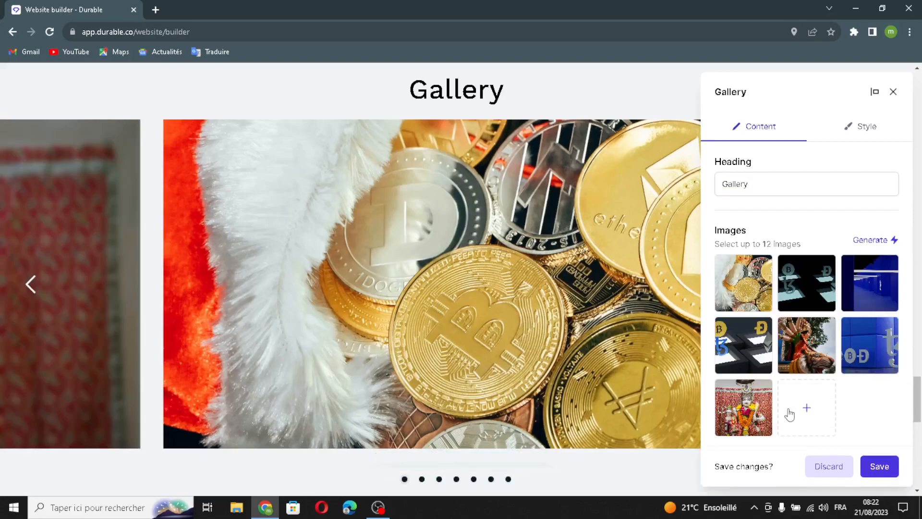
Insert the "Embrace new Cultures" Shutterstock image of a hand holding a pen into the gallery and save the section.
click(807, 416)
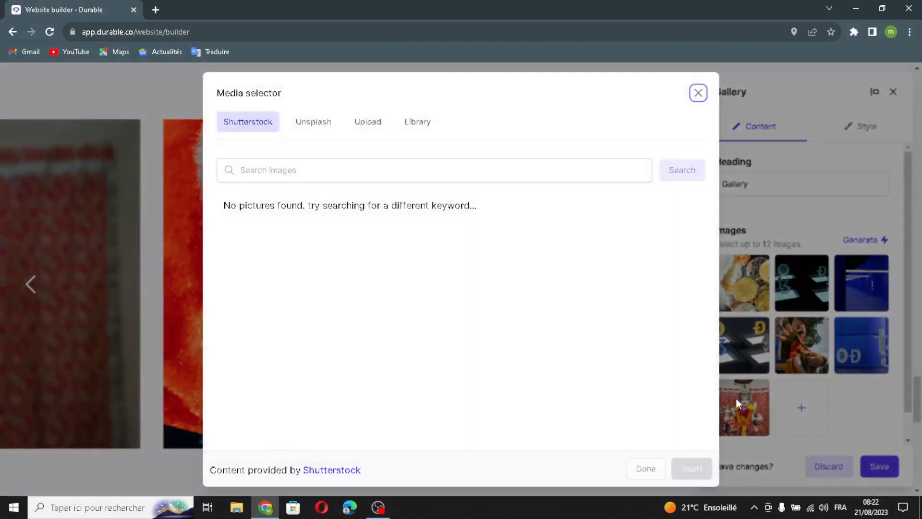
click(375, 126)
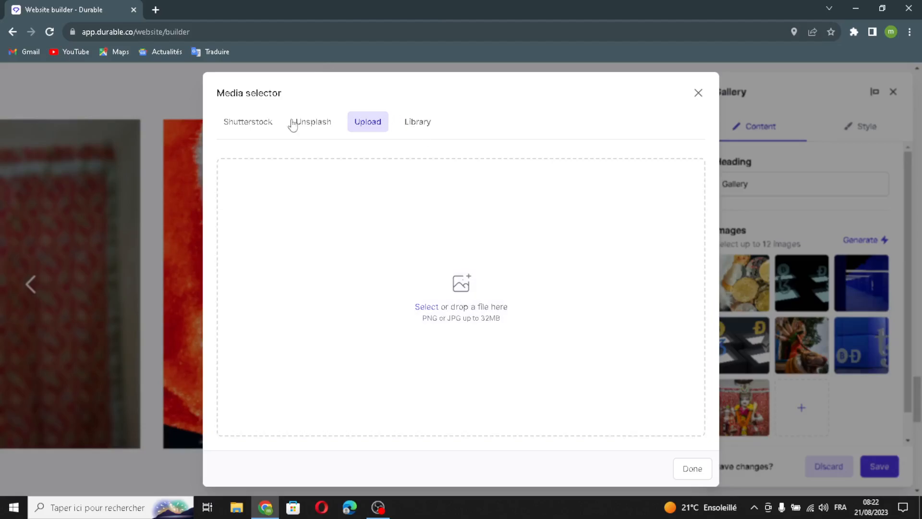
click(253, 126)
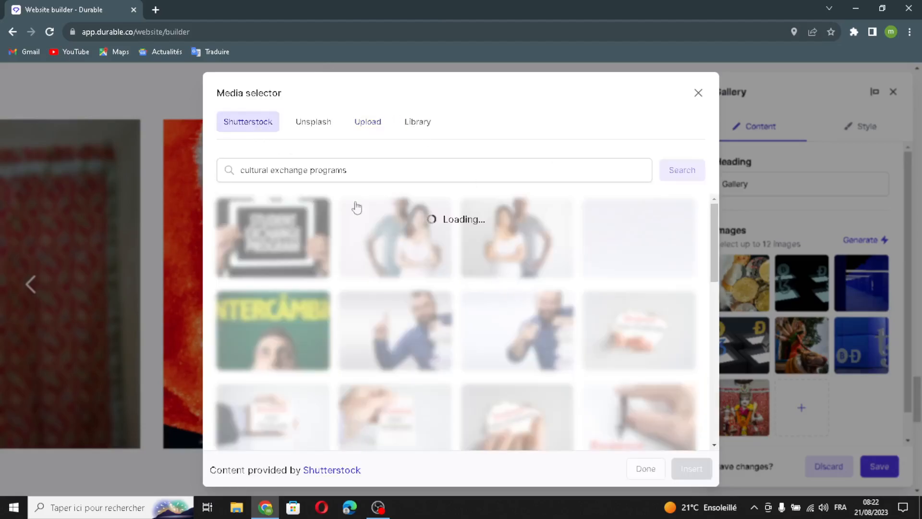
scroll(445, 340, down, 2)
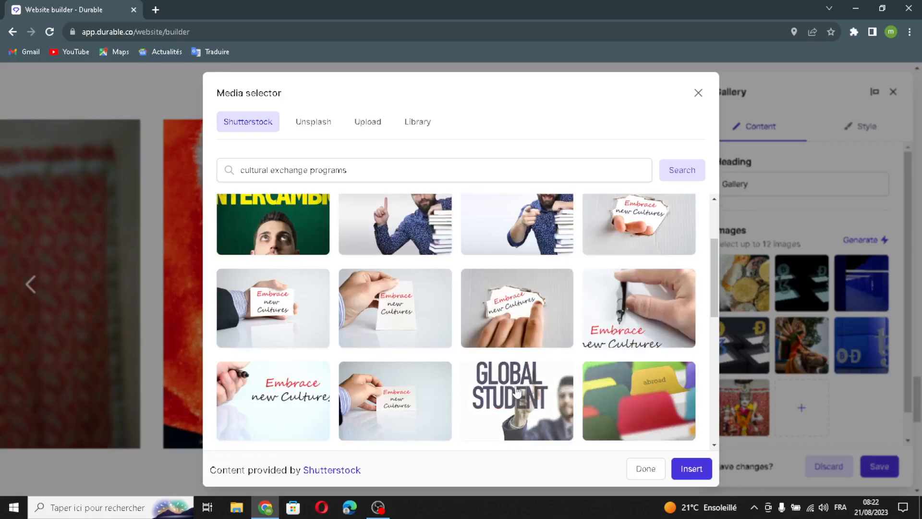
click(617, 325)
click(680, 468)
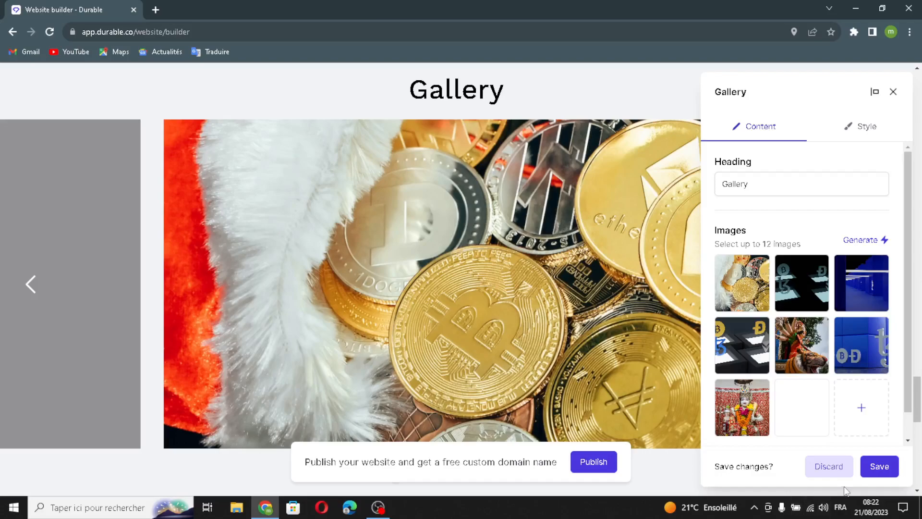
click(880, 465)
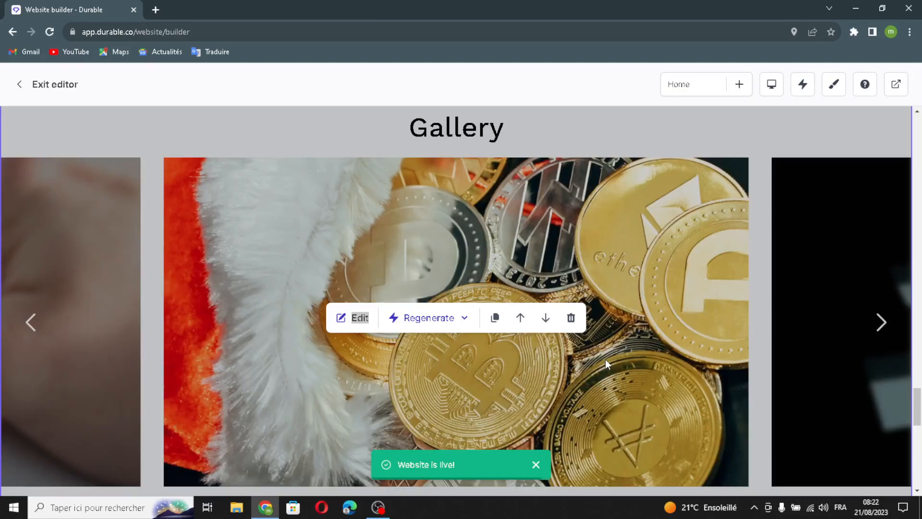
Open the Location map section for editing and review its heading and business address.
scroll(605, 360, down, 8)
scroll(528, 312, down, 1)
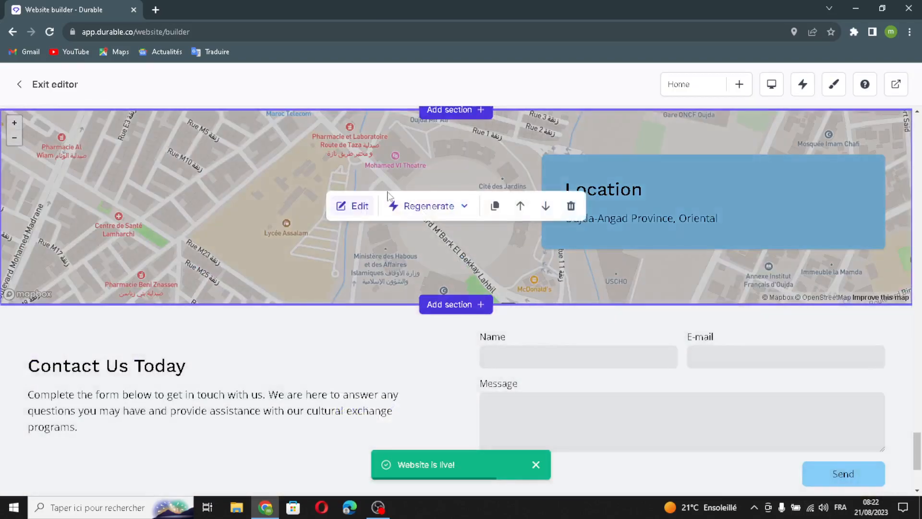
scroll(385, 217, up, 2)
click(351, 300)
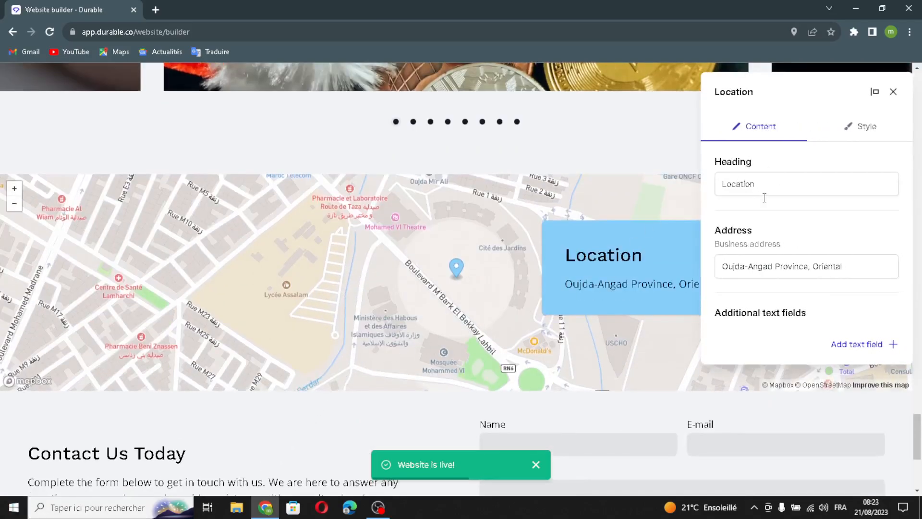
mouse_move(867, 266)
mouse_down()
mouse_move(763, 267)
mouse_move(860, 268)
mouse_up()
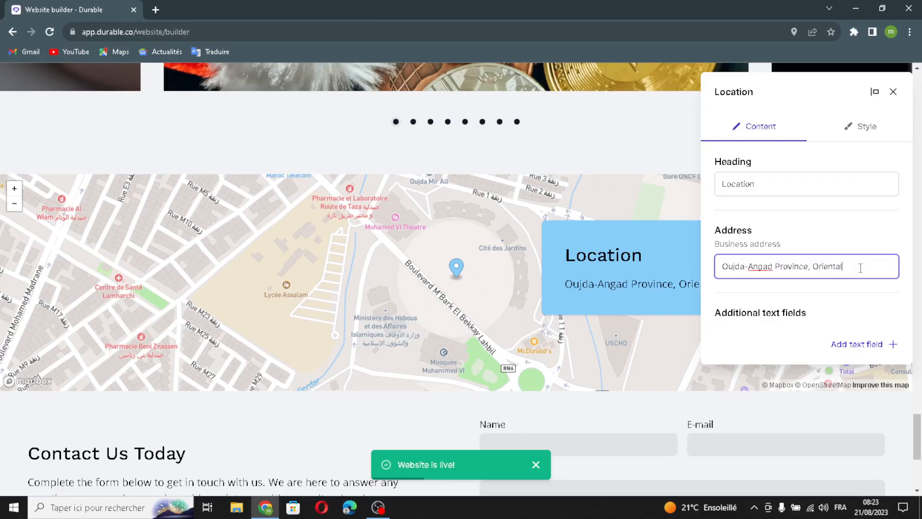
click(851, 349)
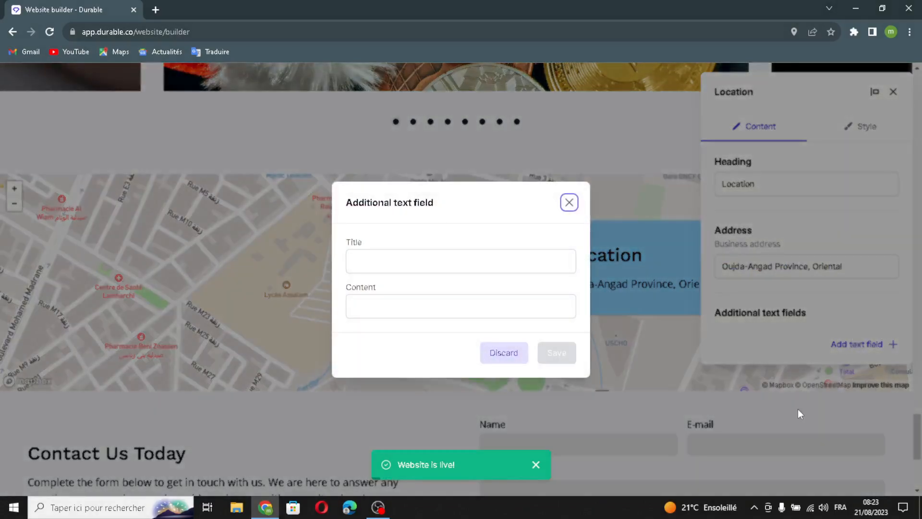
click(478, 261)
click(454, 313)
click(569, 202)
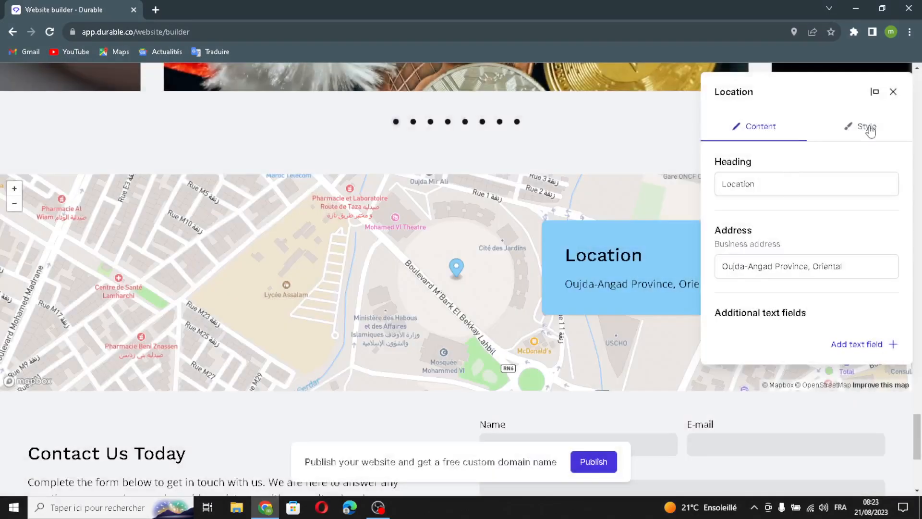
Review the Location section's style settings, including map type, theme, marker color and background, and close its editor.
click(869, 128)
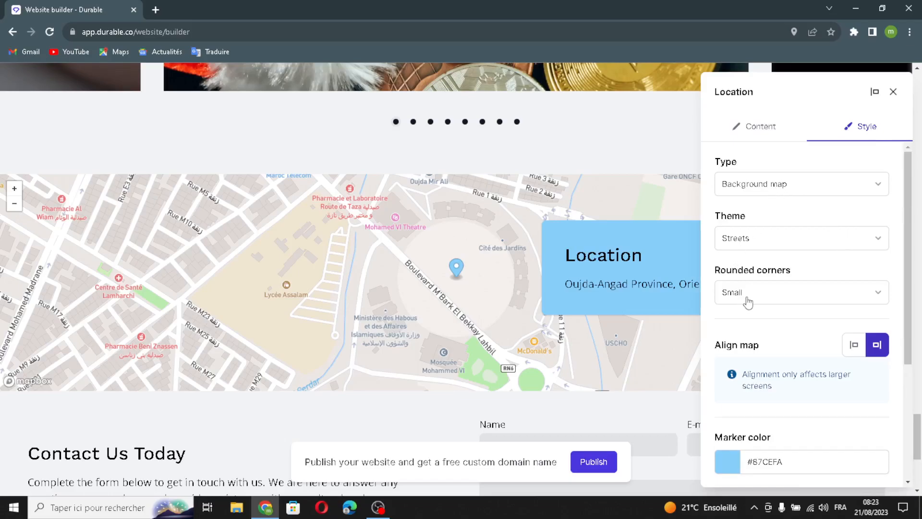
scroll(747, 302, down, 4)
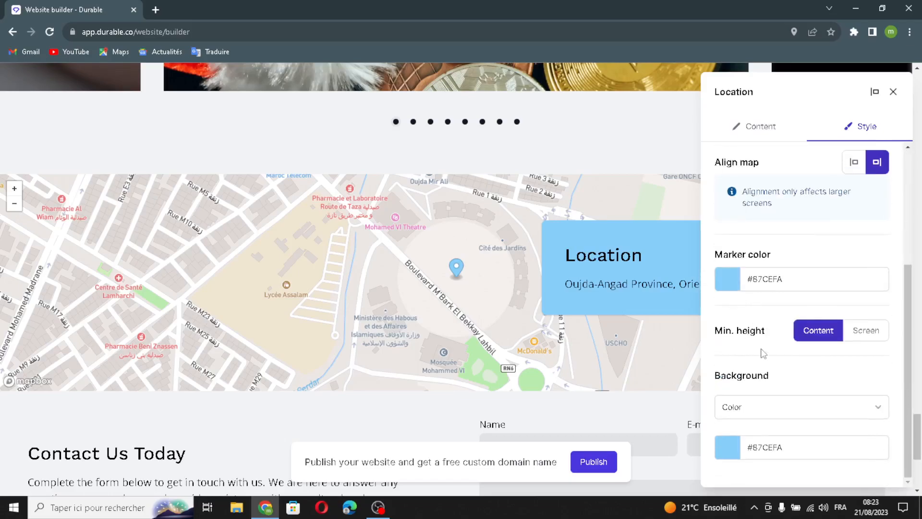
click(893, 92)
Open the Contact Us Today form section for editing and generate its form success message with AI.
scroll(245, 313, down, 3)
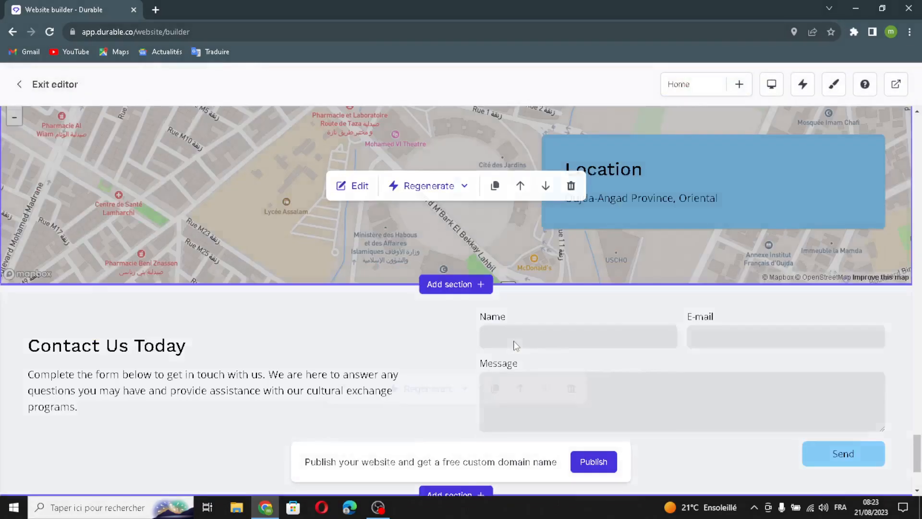
click(361, 332)
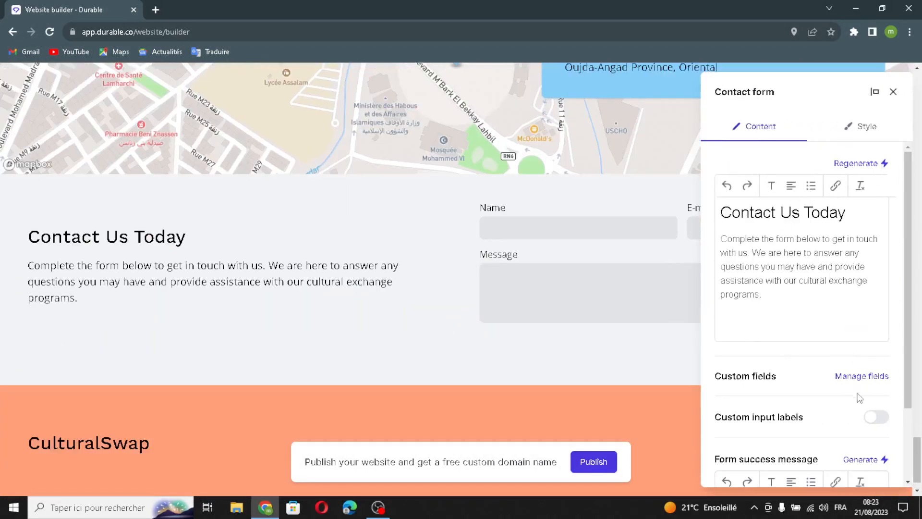
scroll(847, 402, down, 2)
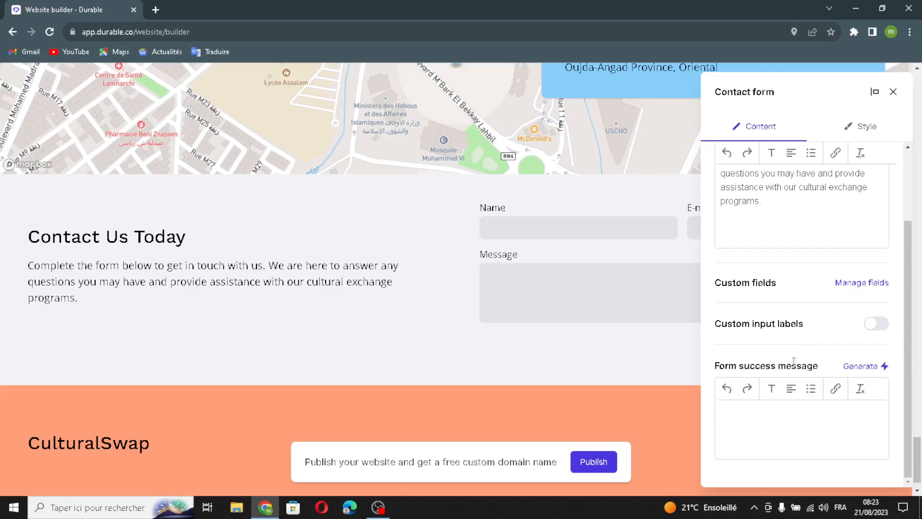
click(862, 365)
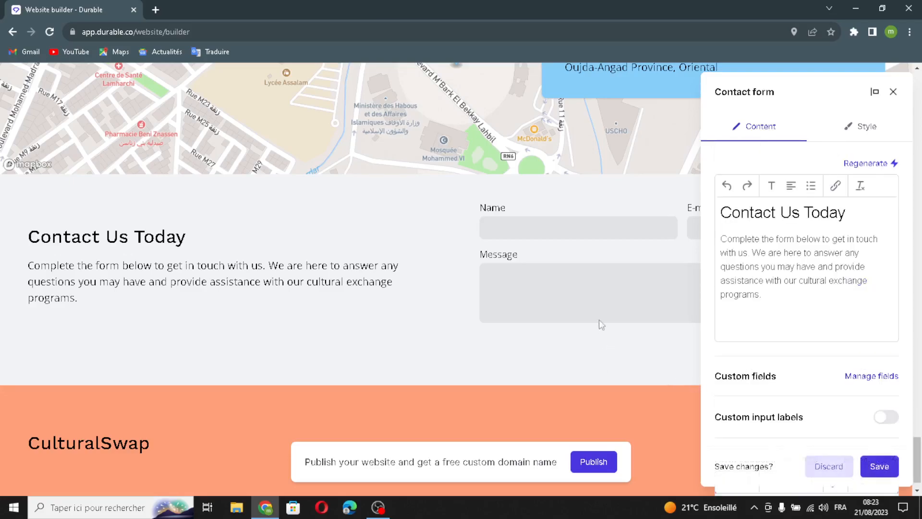
Review the contact form's alignment, spacing, height and background style settings, and save the section.
click(866, 138)
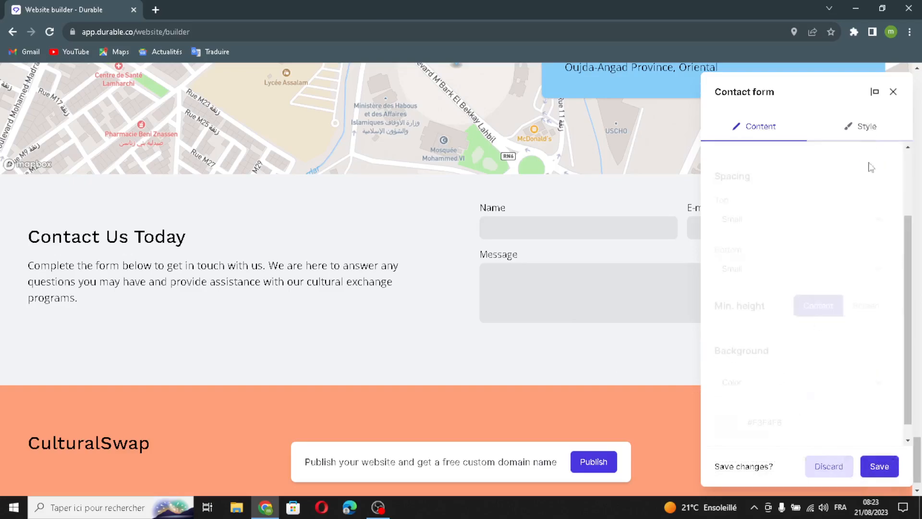
scroll(778, 237, up, 2)
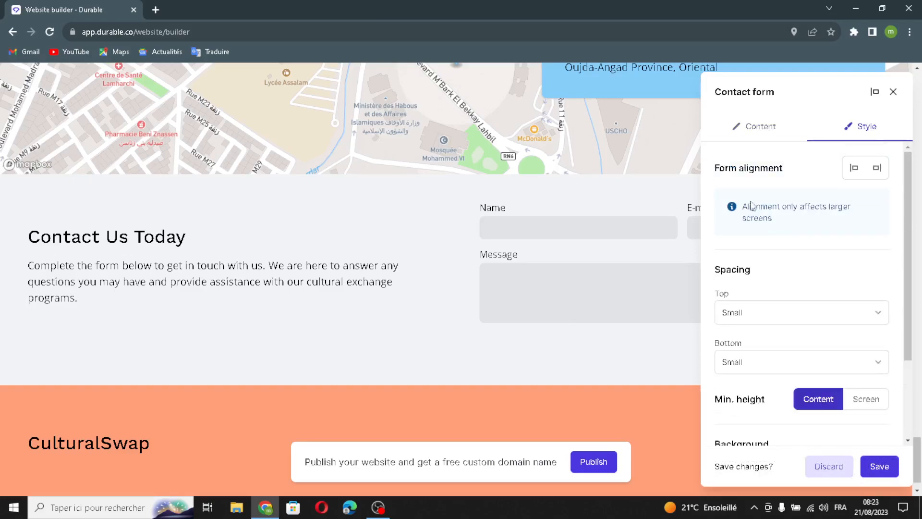
scroll(752, 377, up, 2)
scroll(716, 319, down, 2)
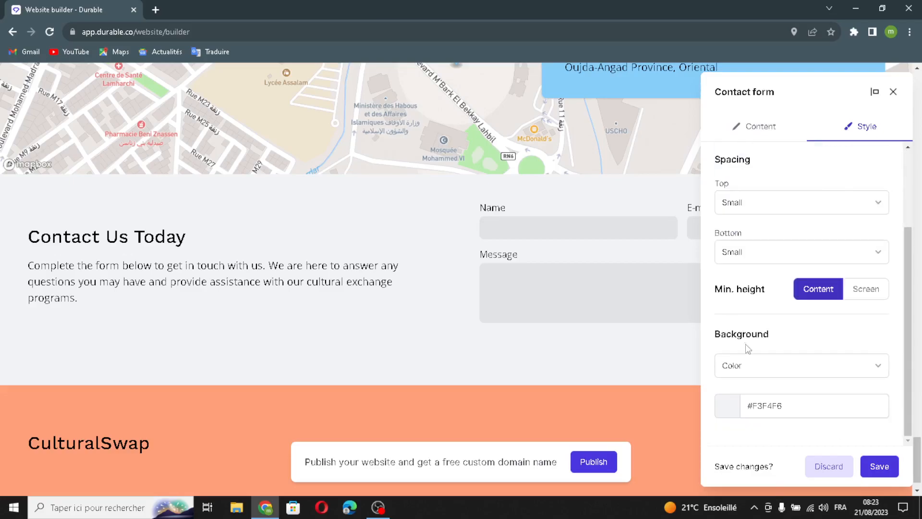
scroll(749, 292, up, 2)
scroll(821, 392, down, 2)
click(880, 467)
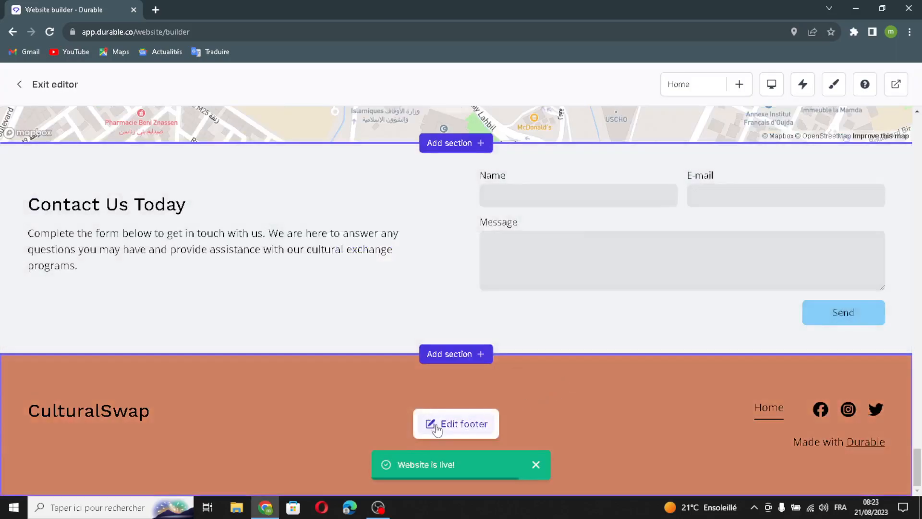
Open the website footer for editing and review its business name, logo, additional details, button and social link settings.
click(468, 423)
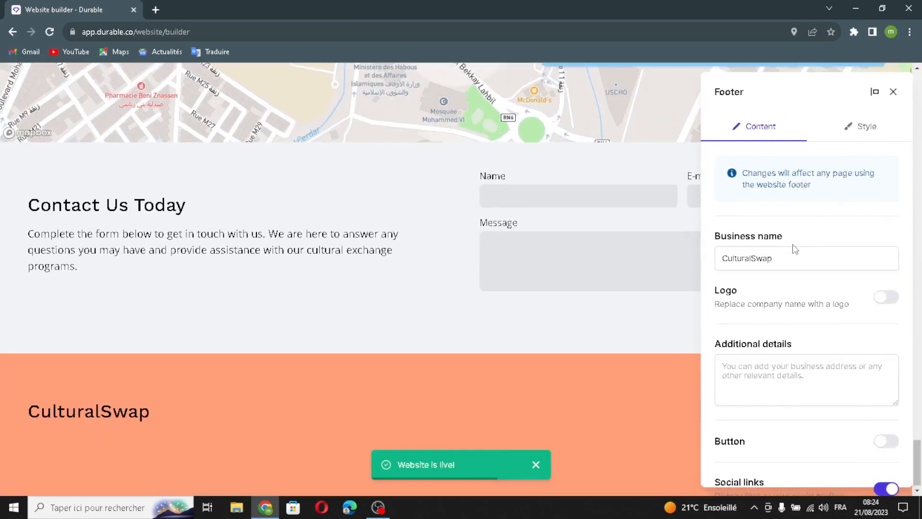
drag(794, 255, 720, 260)
click(715, 276)
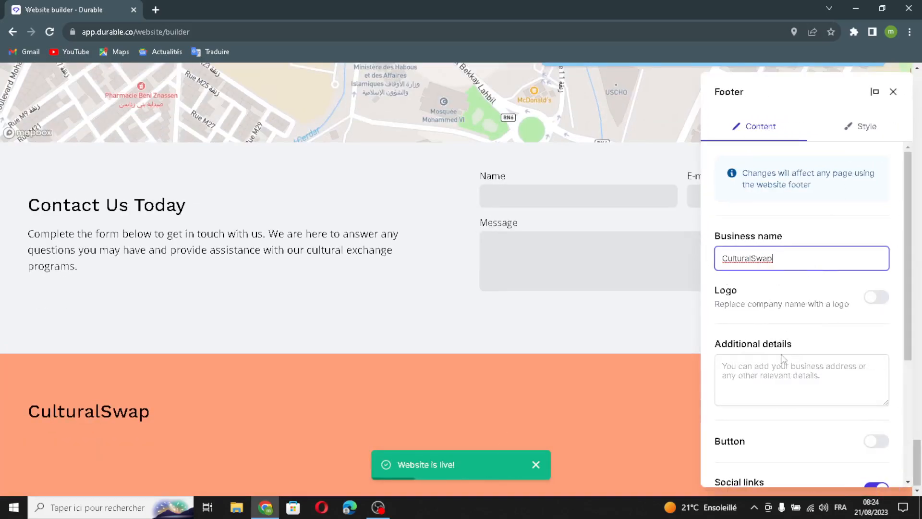
scroll(757, 346, down, 2)
click(770, 258)
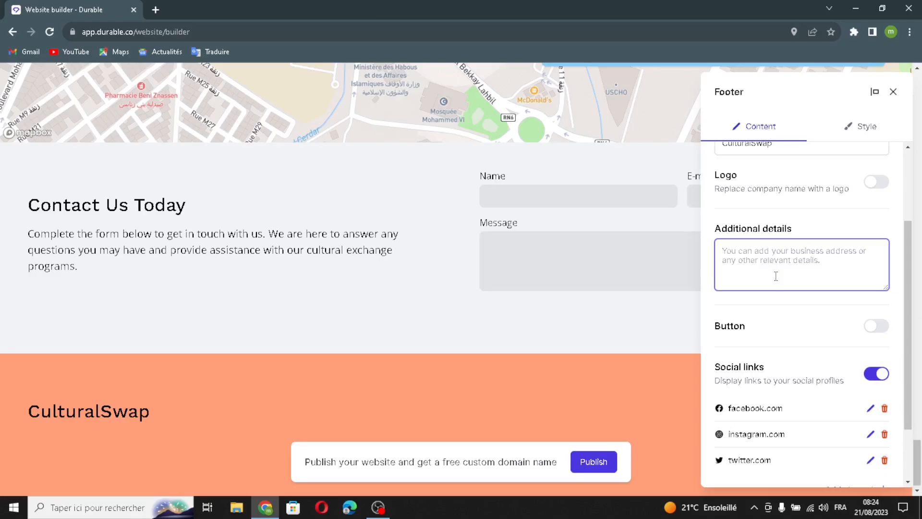
scroll(776, 277, down, 2)
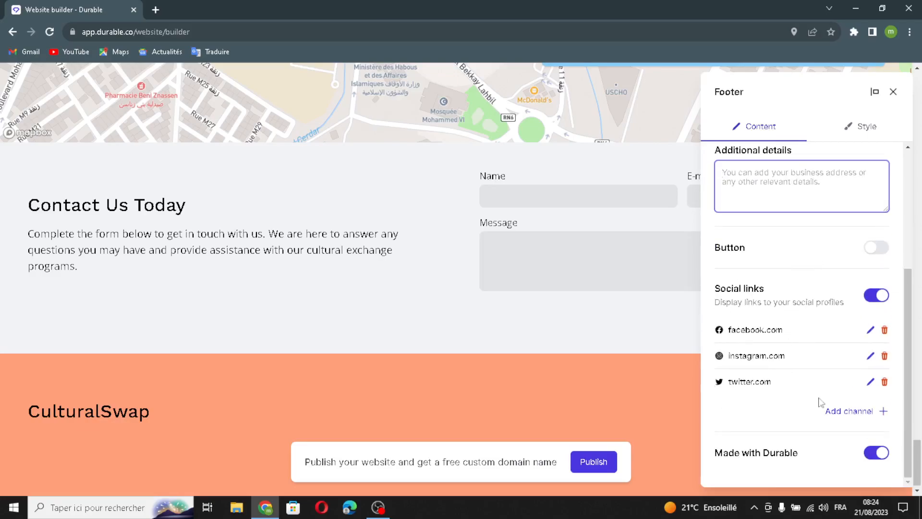
click(843, 413)
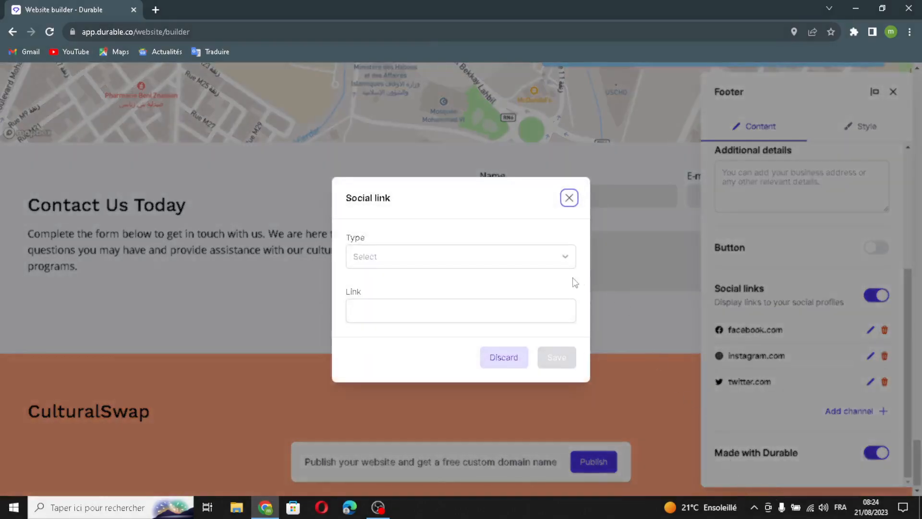
click(544, 262)
click(532, 257)
click(535, 312)
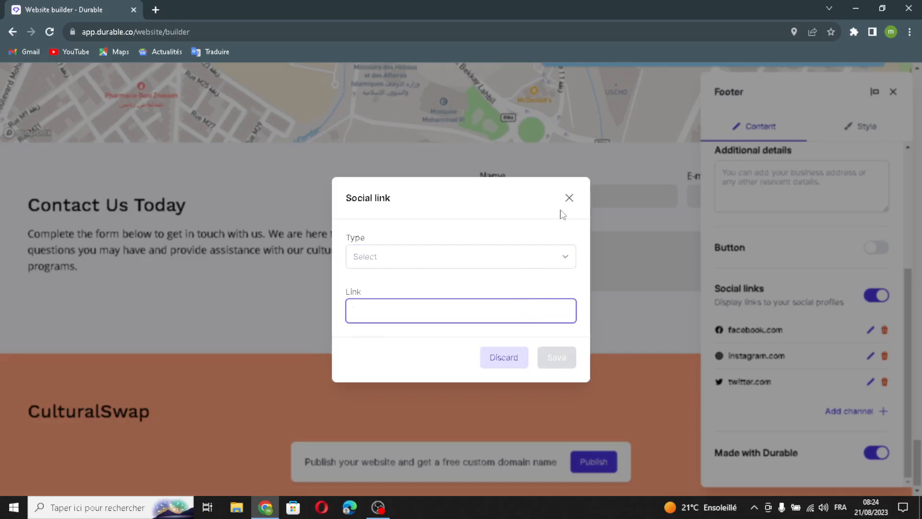
click(569, 197)
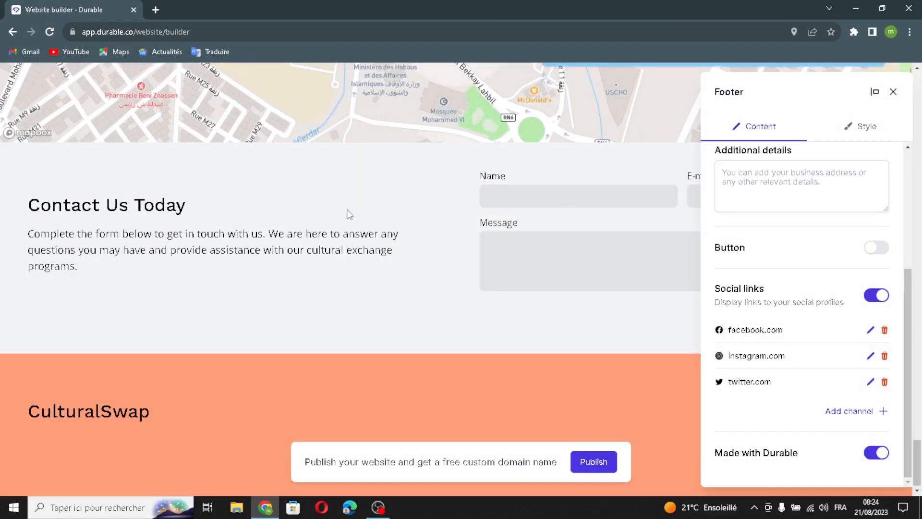
click(893, 92)
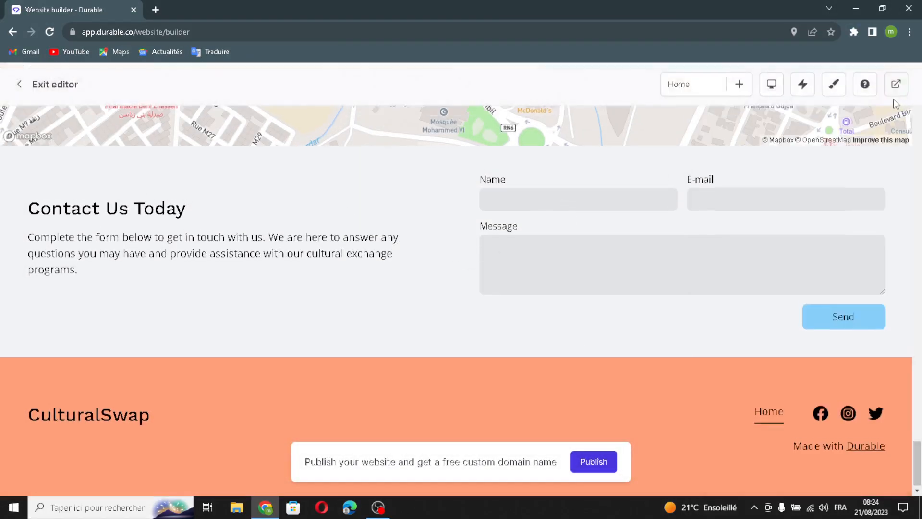
Open the regeneration options for the Location map section.
scroll(489, 316, up, 6)
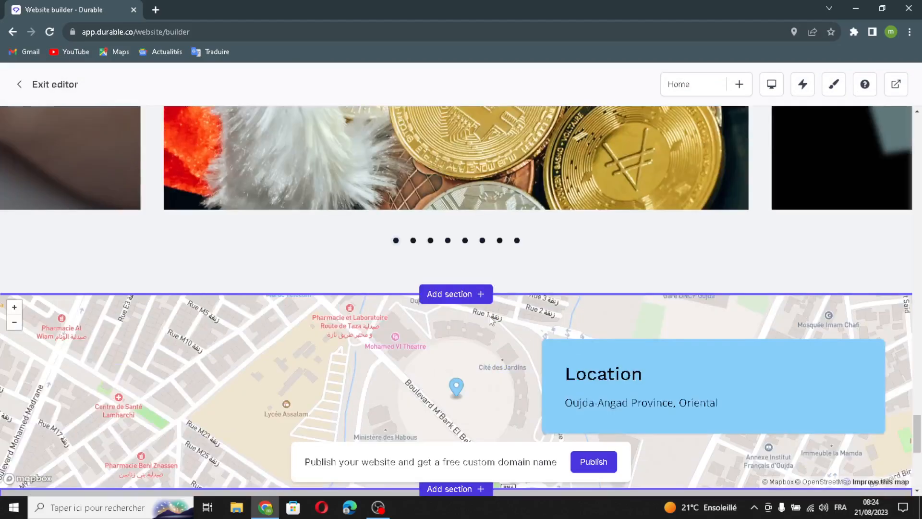
scroll(337, 292, down, 2)
click(414, 280)
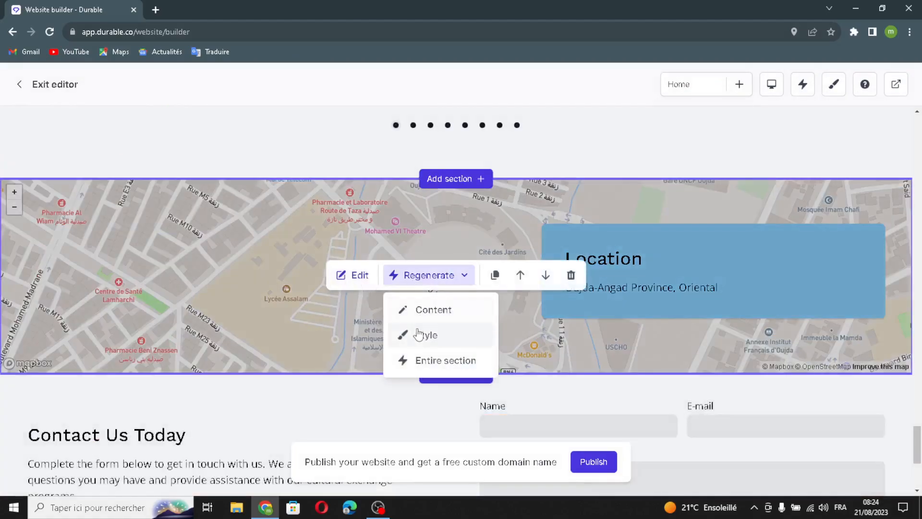